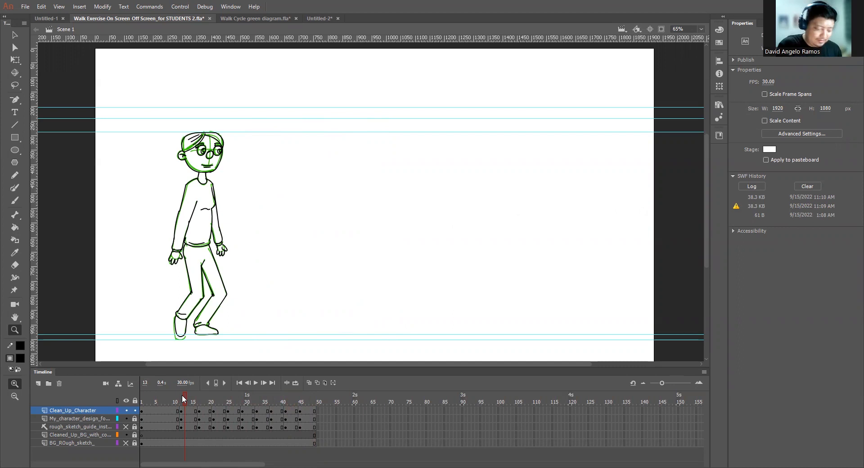
- Show the BG_ROugh_sketch_ layer and play the walk animation over the rough background
left_click(126, 443)
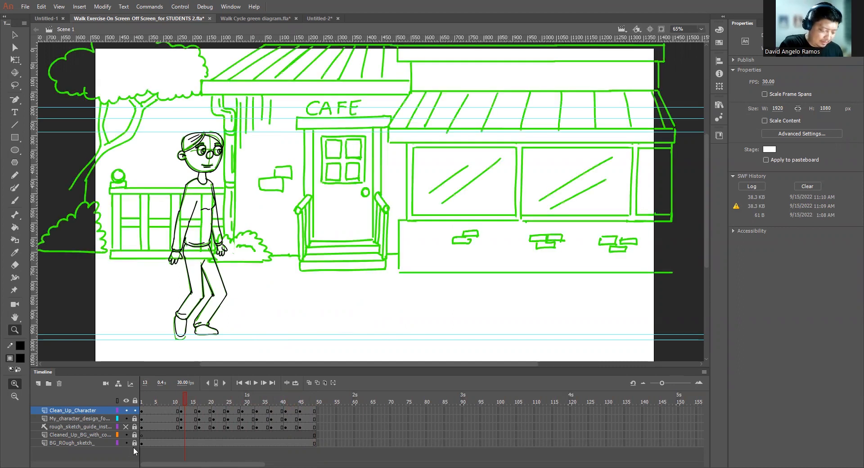
left_click_drag(185, 404, 254, 412)
key("Return")
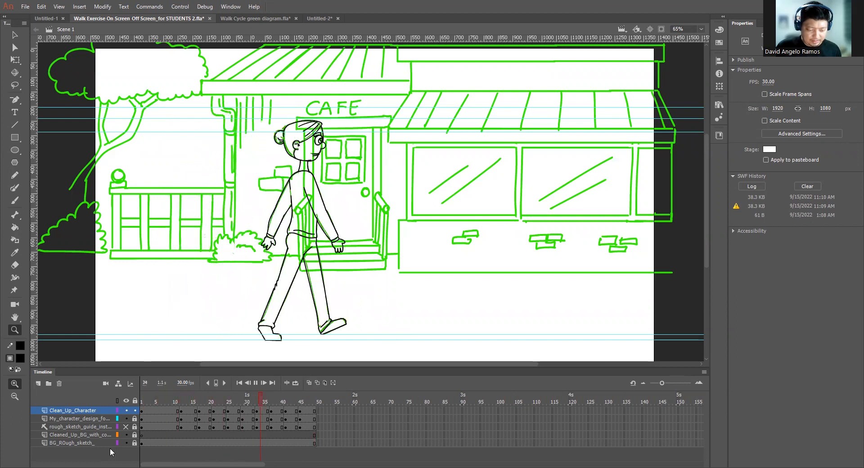
mouse_move(315, 403)
left_mouse_down()
mouse_move(187, 413)
mouse_move(321, 412)
left_mouse_up()
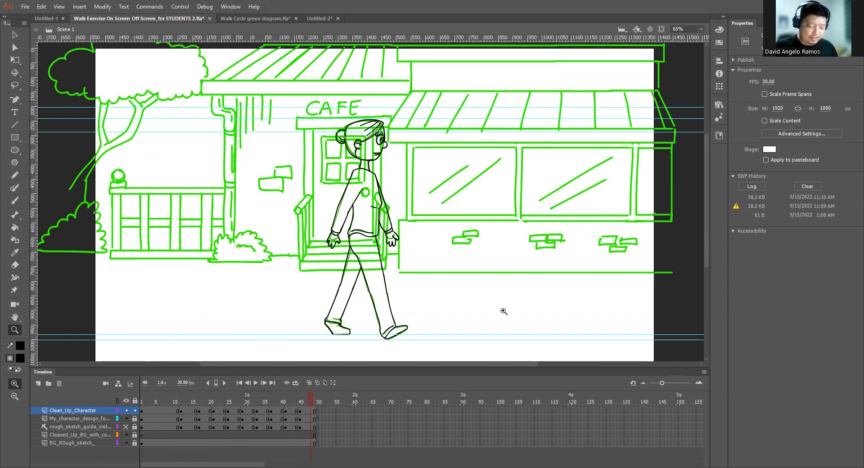
- Extend the BG_ROugh_sketch_ layer to frame 100 and return to the end of the character's walk at frame 47
left_click(314, 443)
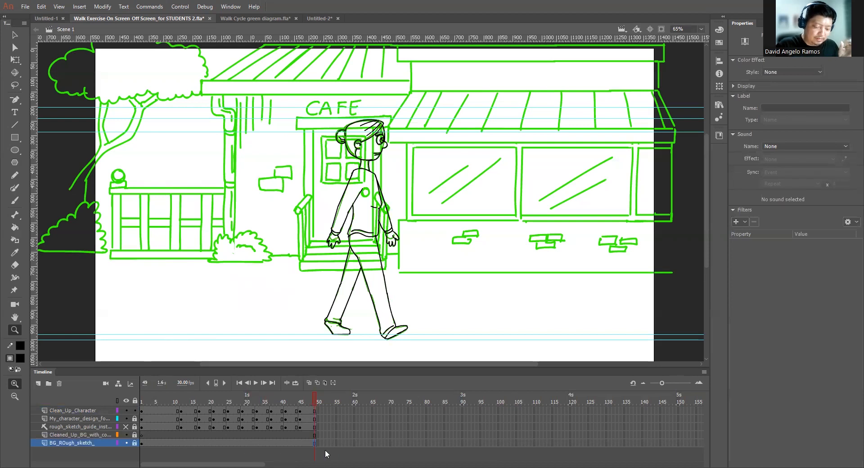
left_click(498, 443)
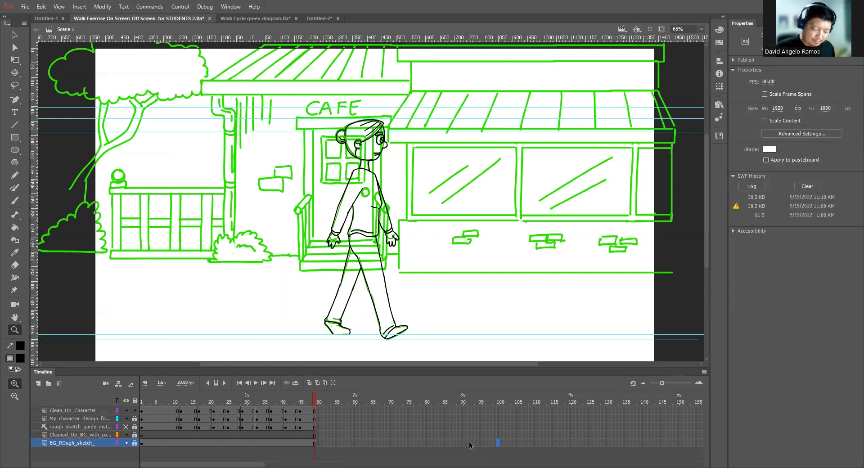
right_click(499, 445)
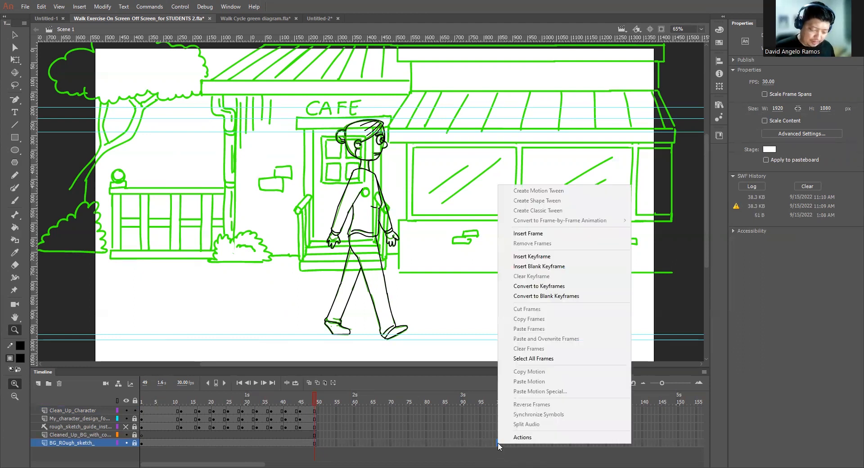
left_click(542, 235)
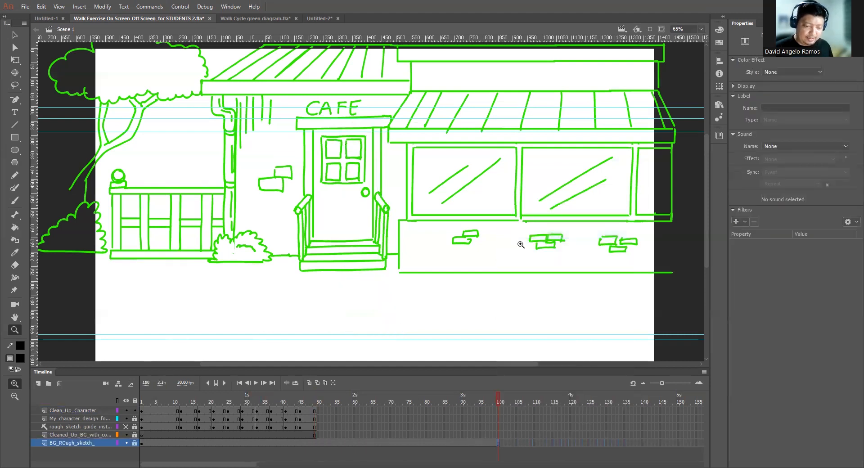
left_click_drag(500, 395, 309, 403)
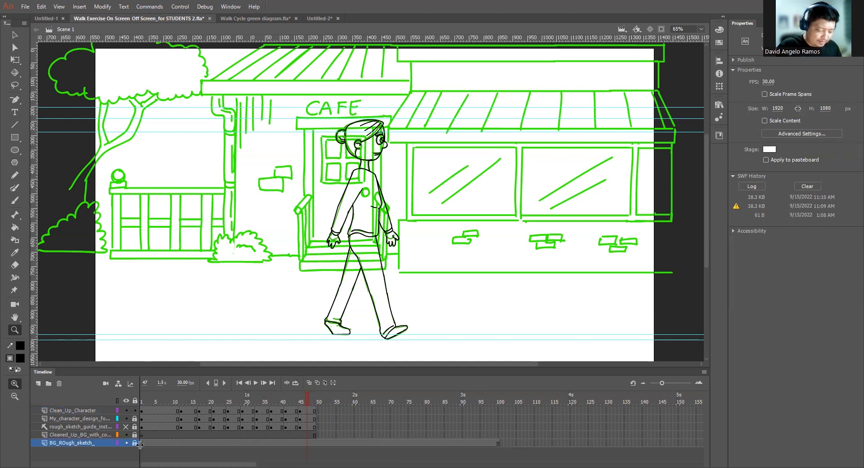
- Hide the My_character_design layer, checking the clean-up character alone before showing the rough background again
left_click(127, 419)
left_click(126, 419)
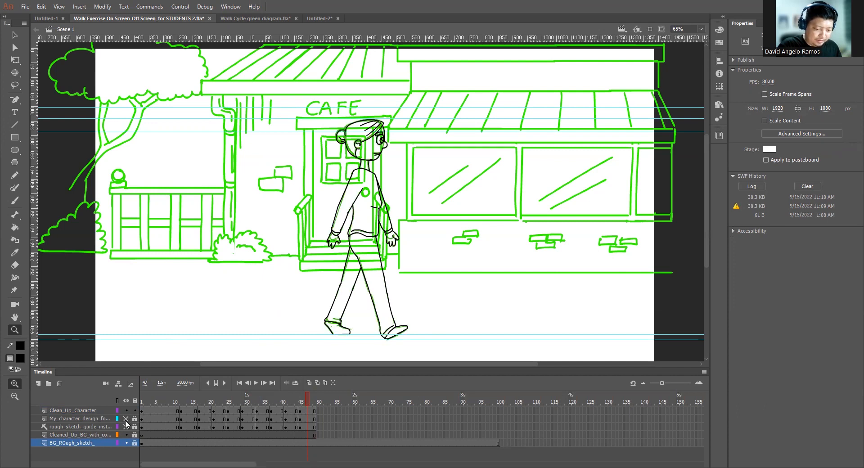
left_click(126, 419)
left_click(127, 419)
left_click(126, 443)
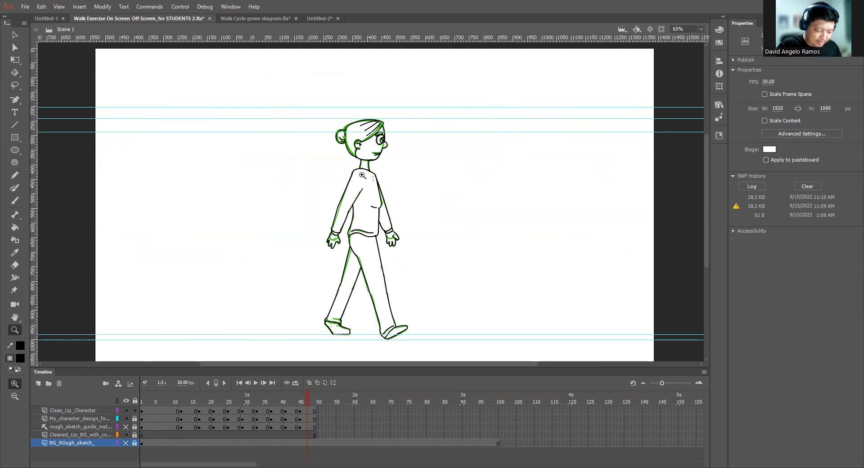
left_click(126, 419)
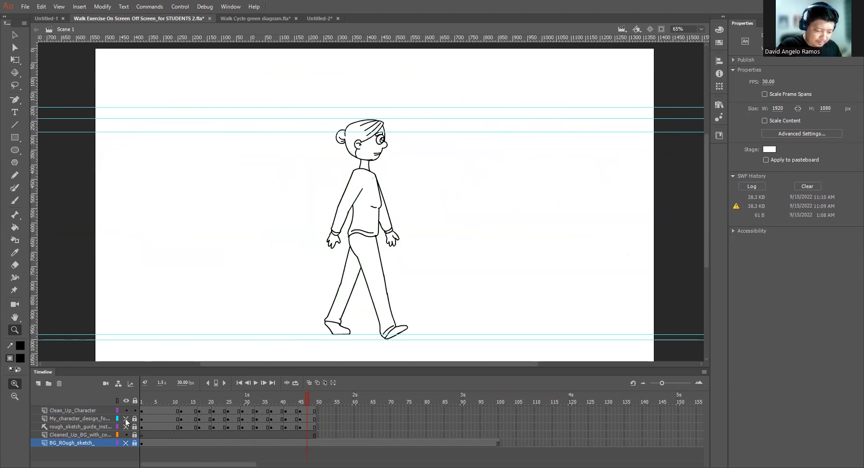
left_click(126, 419)
left_click(127, 419)
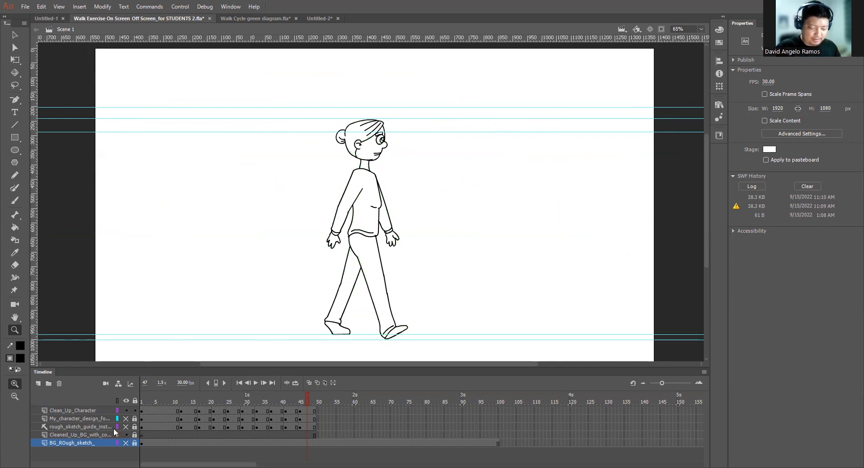
left_click_drag(312, 395, 155, 405)
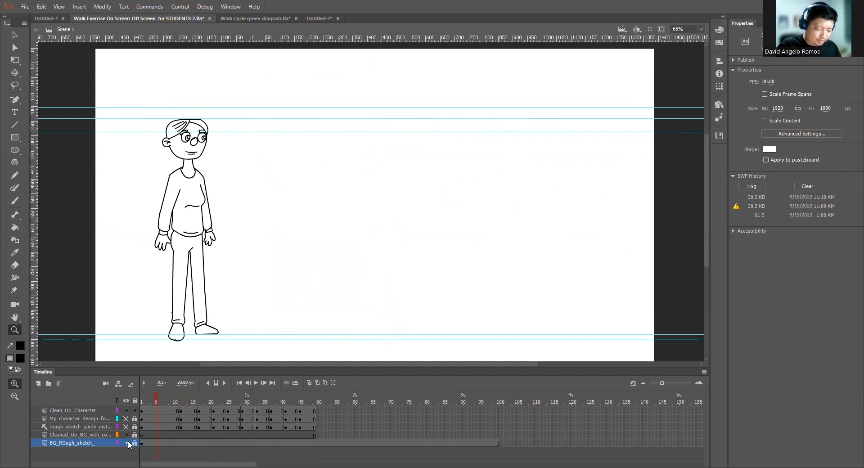
left_click(128, 443)
- Examine the Clean_Up_Character pose at frame 45 and the pose order in the Walk Cycle green diagram document
left_click_drag(158, 401, 303, 401)
left_click(302, 412)
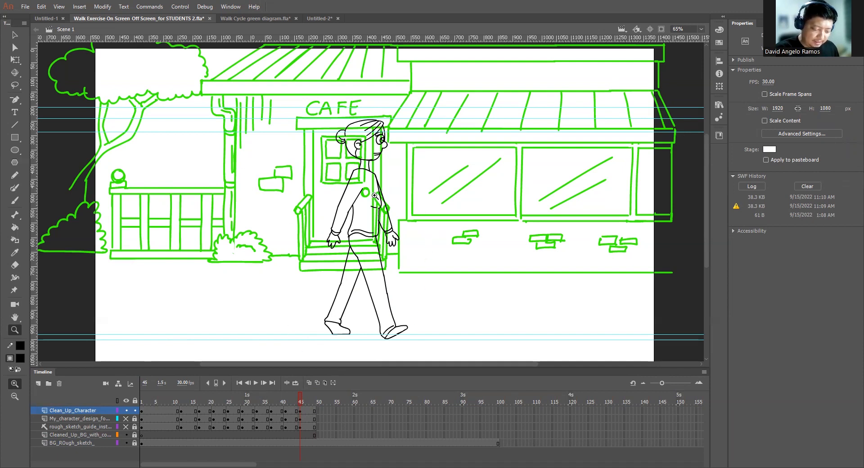
left_click(48, 18)
left_click(205, 18)
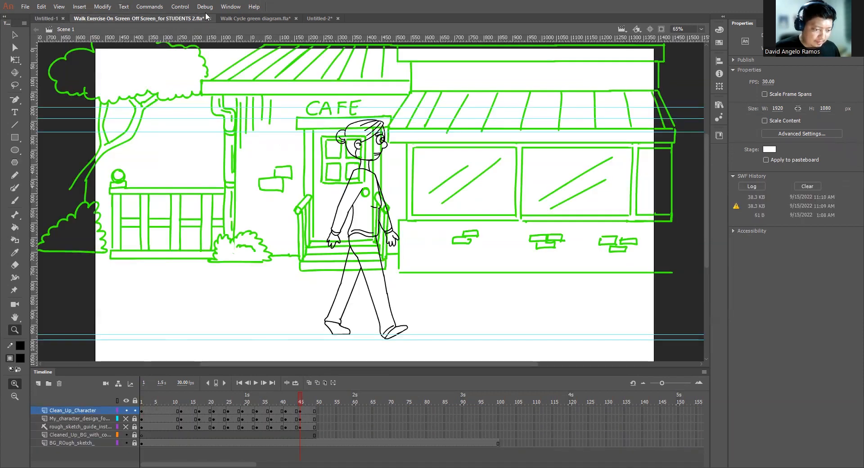
left_click(255, 18)
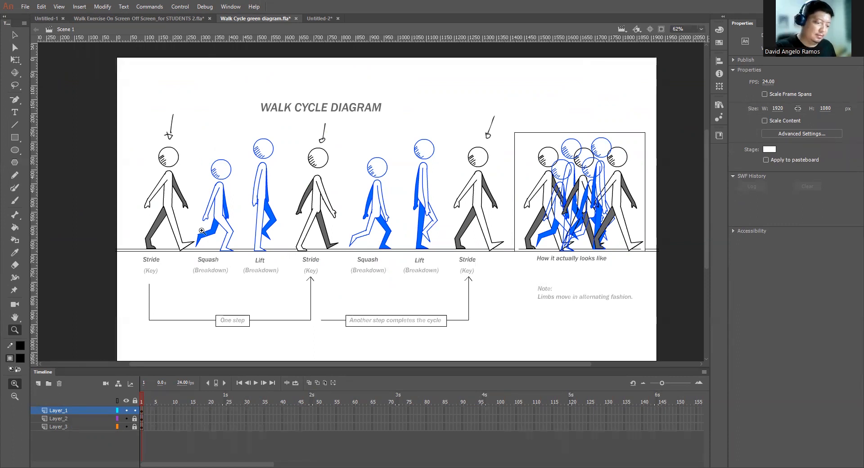
left_click(317, 20)
left_click(241, 20)
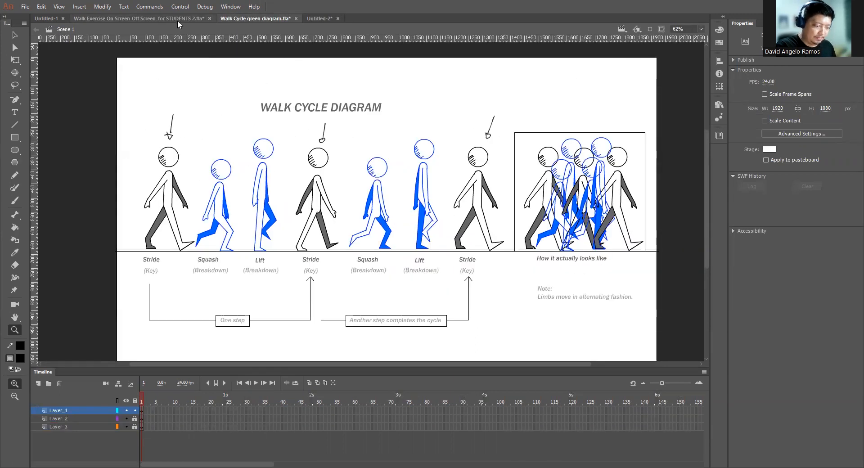
left_click(178, 20)
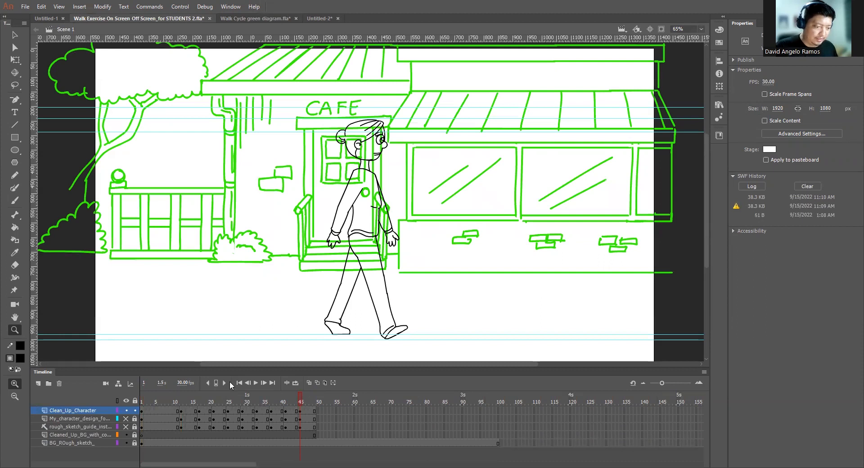
- Close the Untitled-2 document without saving and the Untitled-1 document
left_click(338, 19)
left_click(434, 251)
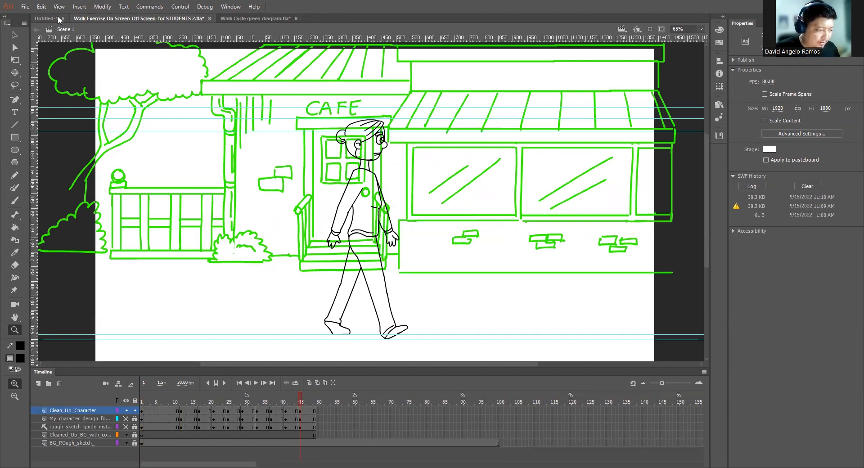
left_click(63, 18)
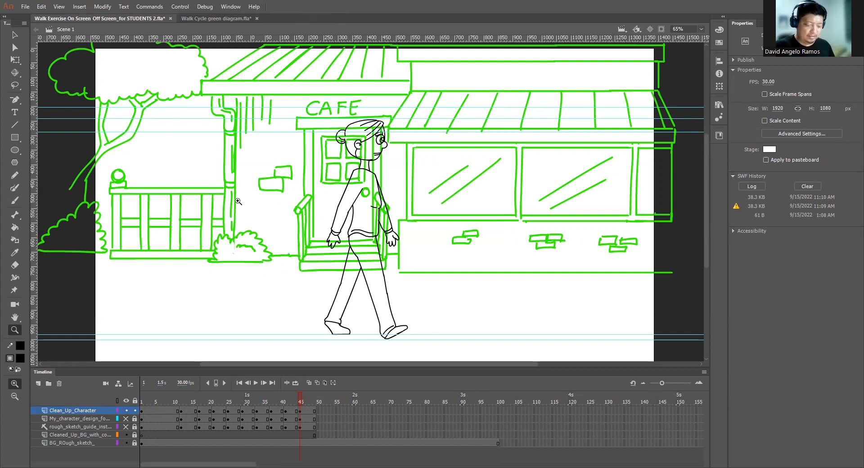
- Compare the last stride pose at frame 45 with the walk cycle diagram to identify the next pose
left_click(297, 401)
left_click(303, 403)
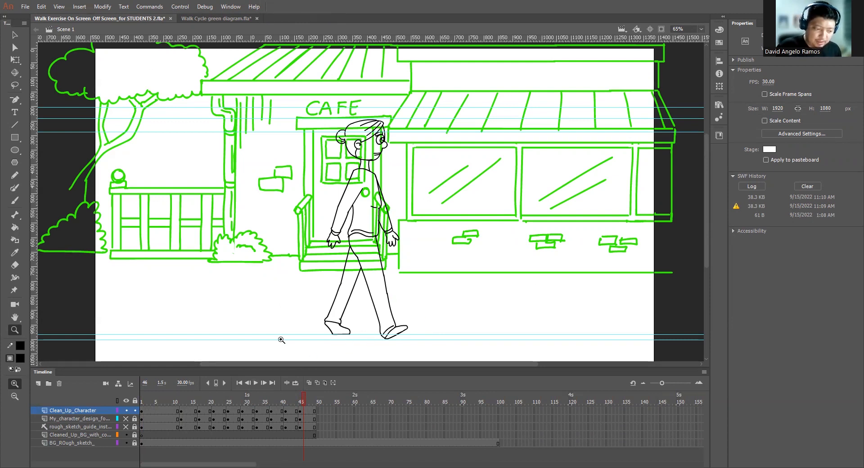
left_click(230, 19)
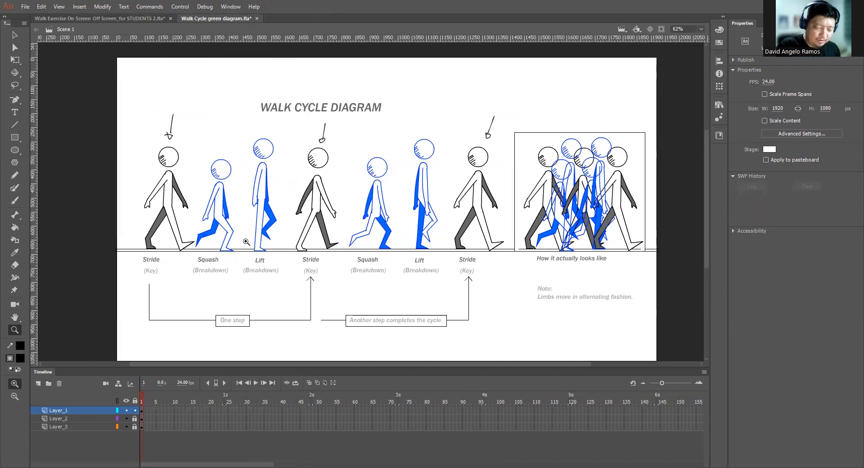
left_click(143, 18)
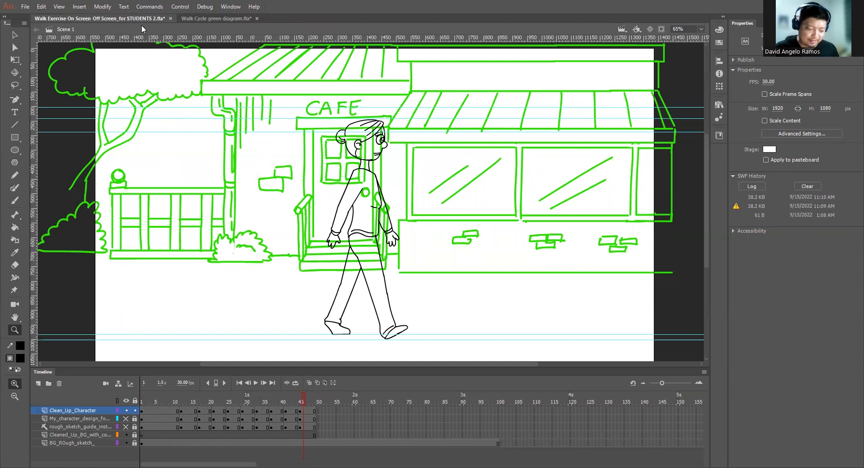
left_click(300, 403)
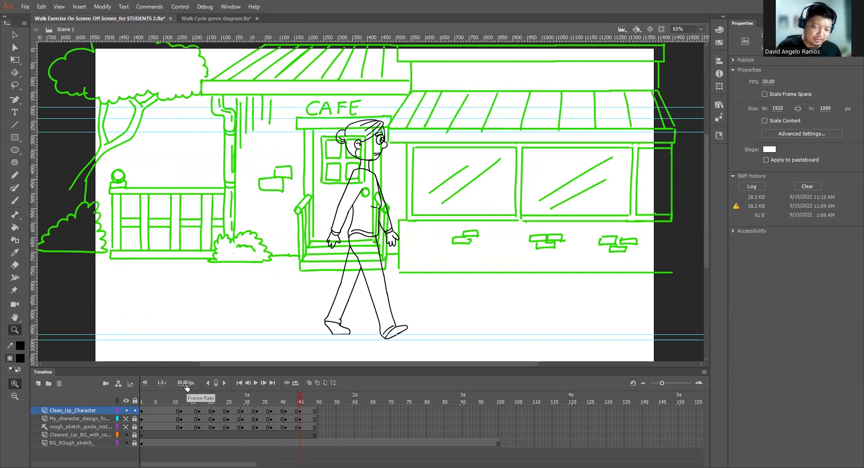
- Copy the squash pose at frame 25 of Clean_Up_Character and paste it in place into a new blank keyframe at frame 50
left_click_drag(201, 401, 232, 411)
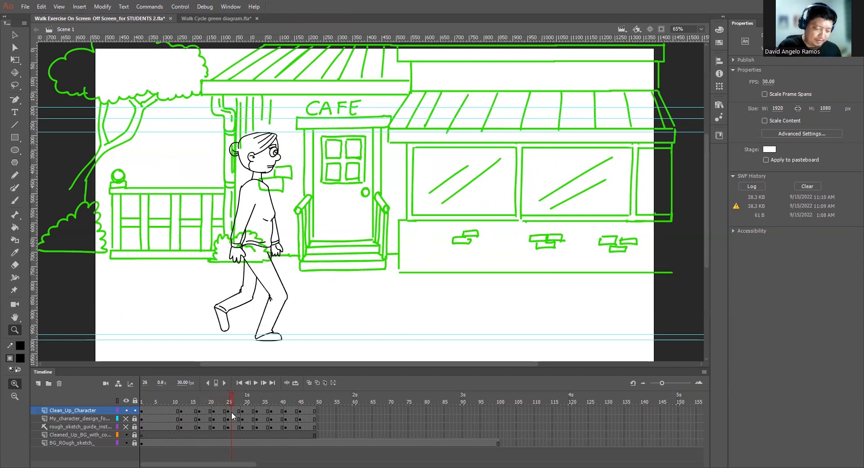
key("l")
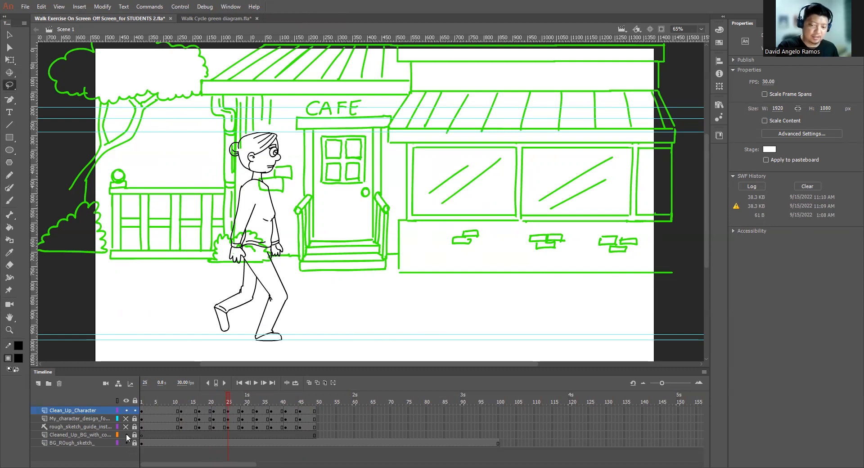
mouse_move(304, 304)
left_mouse_down()
mouse_move(337, 262)
mouse_move(322, 144)
mouse_move(199, 131)
mouse_move(271, 391)
mouse_move(350, 277)
mouse_move(338, 225)
left_mouse_up()
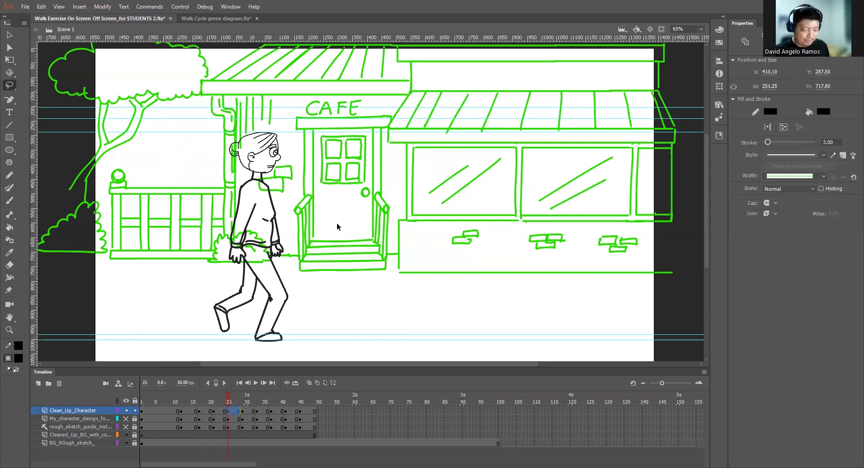
left_click(318, 412)
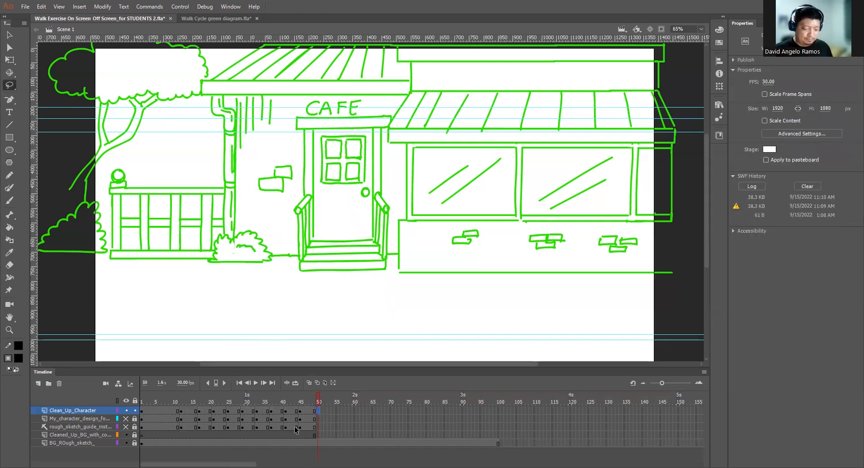
key("F7")
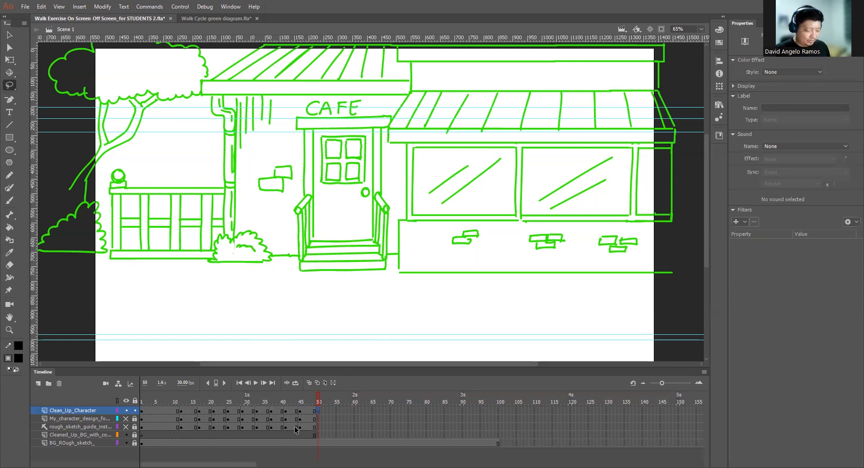
key("ctrl+shift+v")
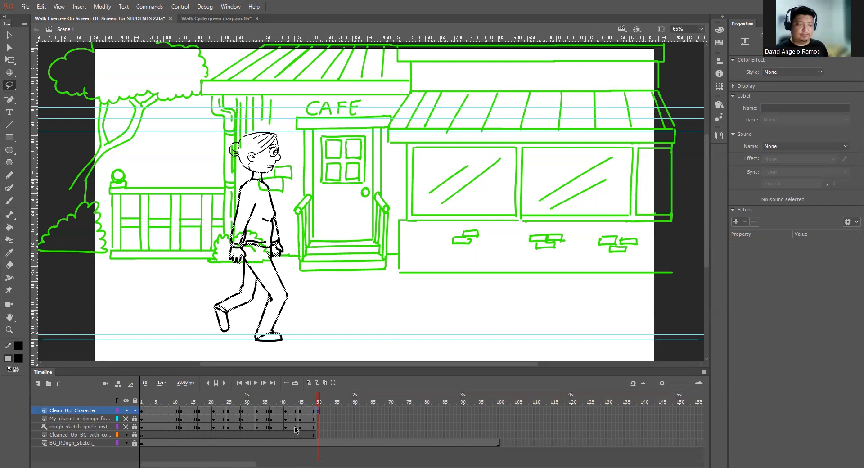
- With onion skinning on temporarily, move the pasted figure at frame 50 horizontally until it stands just ahead of the previous stride pose
left_click(309, 382)
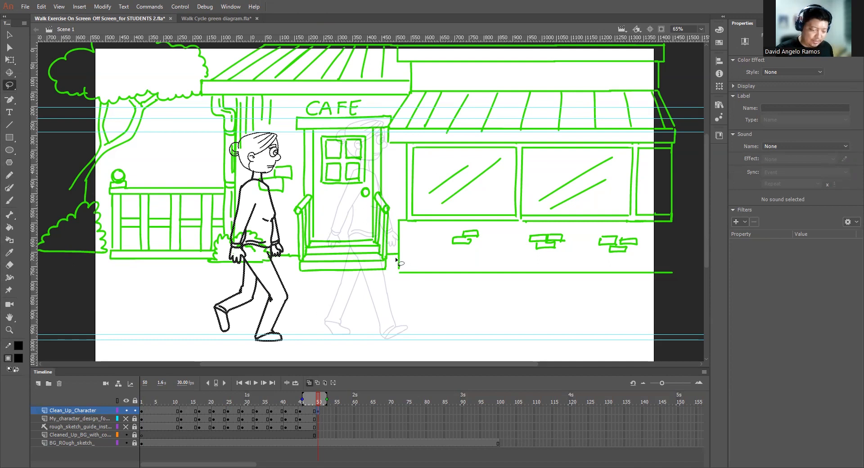
key("shift+Right")
key("shift+Right")
key("shift+Right")
key("shift+Right")
key("shift+Right")
key("shift+Right")
key("shift+Right")
key("shift+Right")
key("shift+Right")
key("shift+Right")
key("shift+Right")
key("shift+Right")
key("shift+Right")
key("shift+Right")
key("shift+Right")
key("shift+Right")
key("shift+Right")
key("shift+Right")
key("shift+Right")
key("shift+Right")
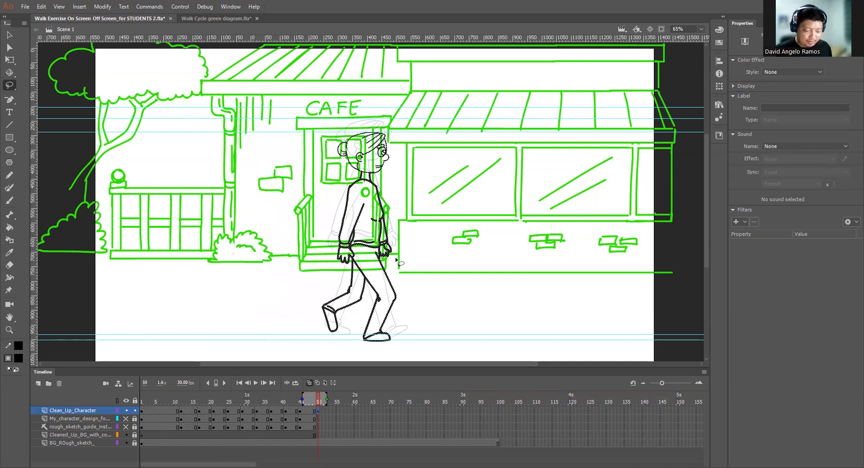
key("shift+Right")
key("shift+Right")
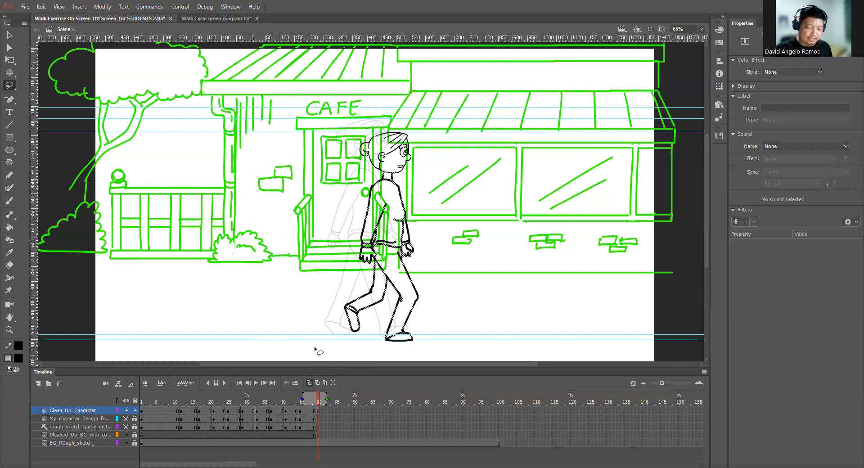
left_click(309, 383)
- Scrub back to frames 45 and 46 to review the stride pose preceding the new squash pose
left_click_drag(316, 403, 300, 402)
left_click(300, 402)
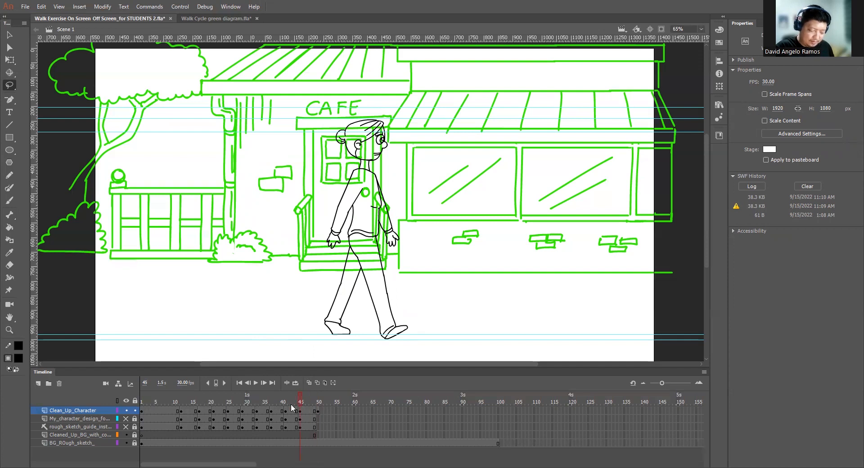
mouse_move(297, 404)
left_mouse_down()
mouse_move(287, 403)
mouse_move(303, 409)
left_mouse_up()
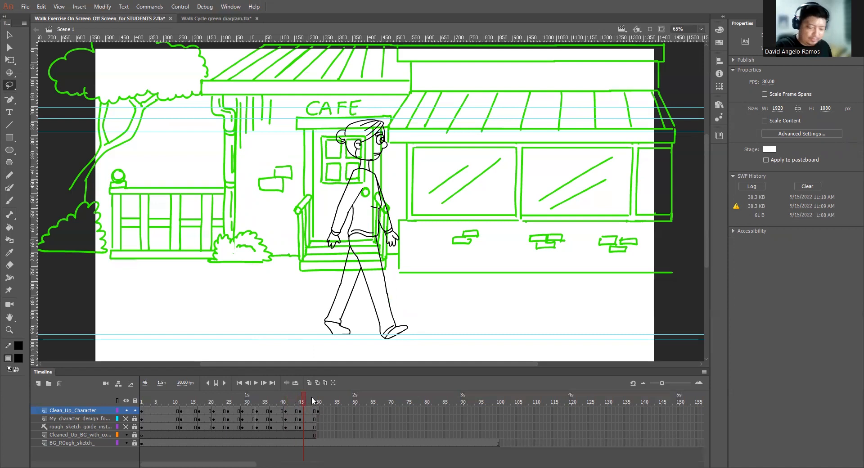
- Review the frames after the stride pose at 45, and remove frame 49 from Clean_Up_Character so the squash keyframe shifts one frame earlier
left_click(291, 403)
left_click(301, 412)
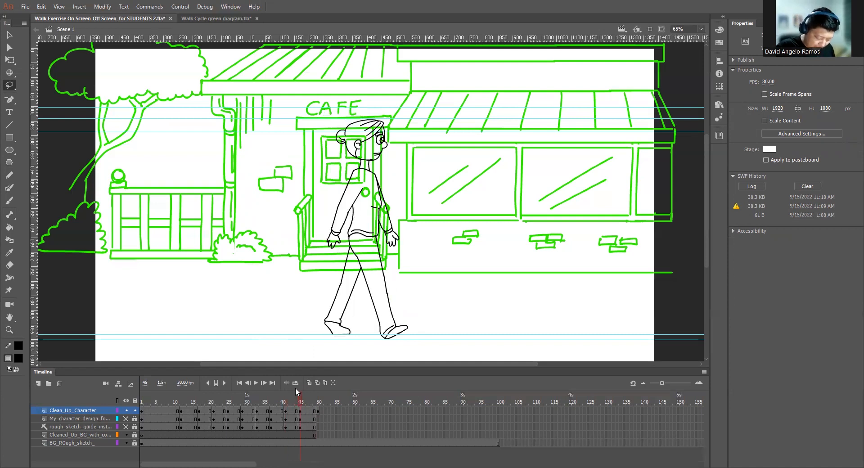
key("period")
key("period")
key("period")
key("period")
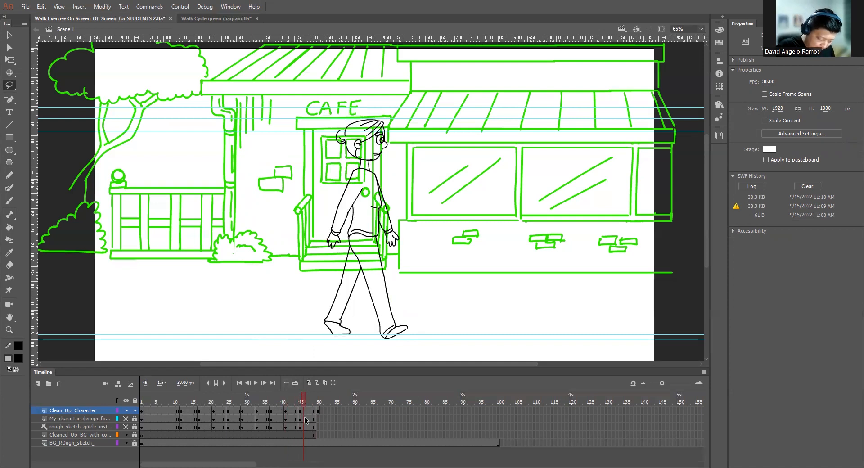
key("period")
key("comma")
left_click(315, 412)
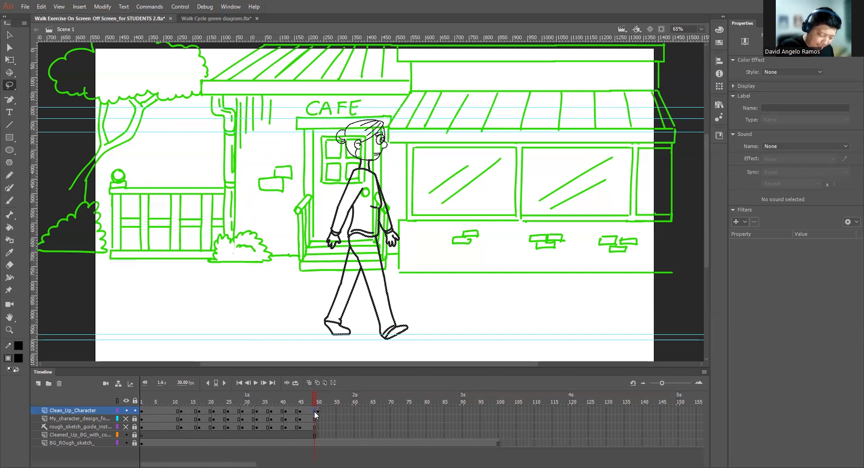
right_click(315, 412)
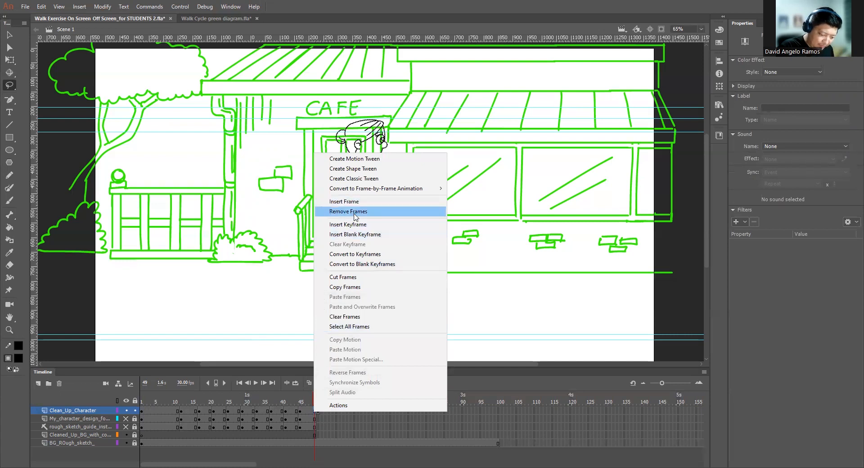
left_click(314, 412)
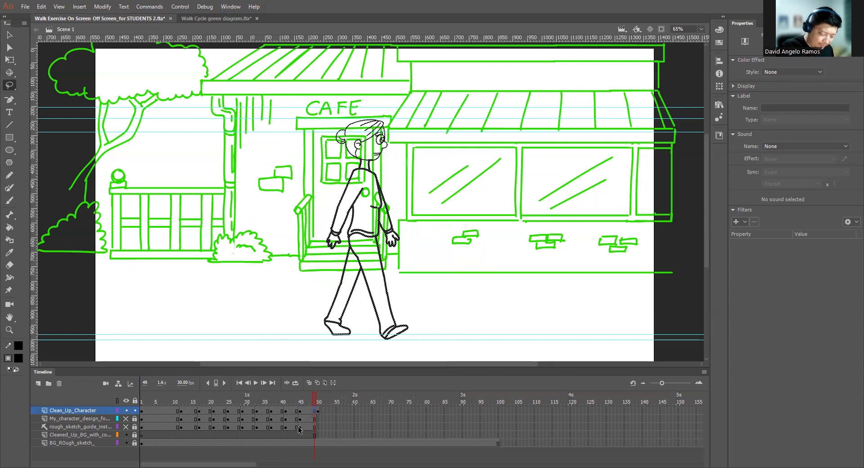
key("shift+F5")
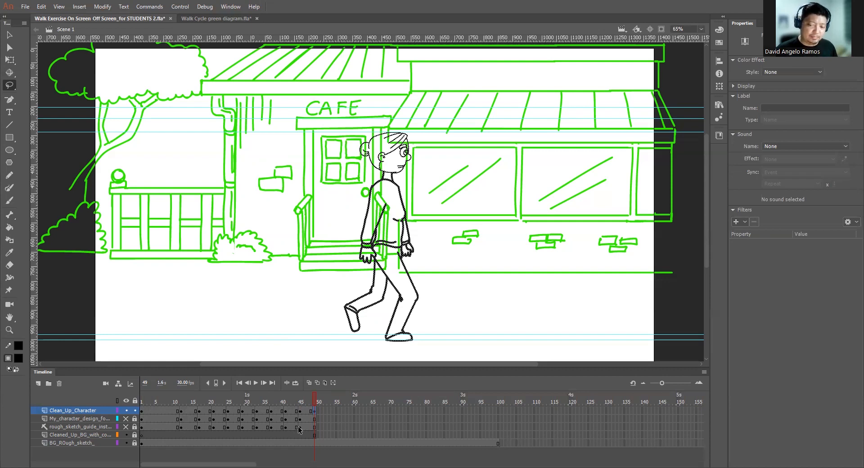
- Flip between the stride pose at frame 45 and the squash pose at frame 49 to check the transition
left_click_drag(314, 398, 302, 413)
left_click(308, 412)
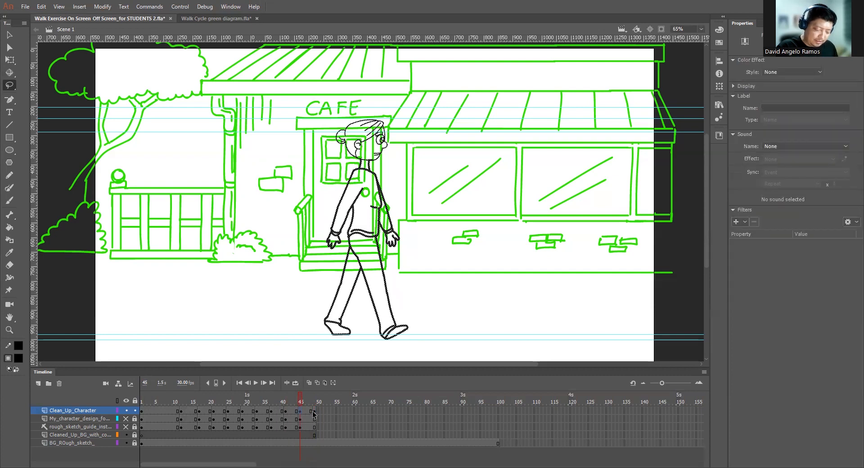
left_click(312, 411)
left_click(299, 409)
left_click(313, 407)
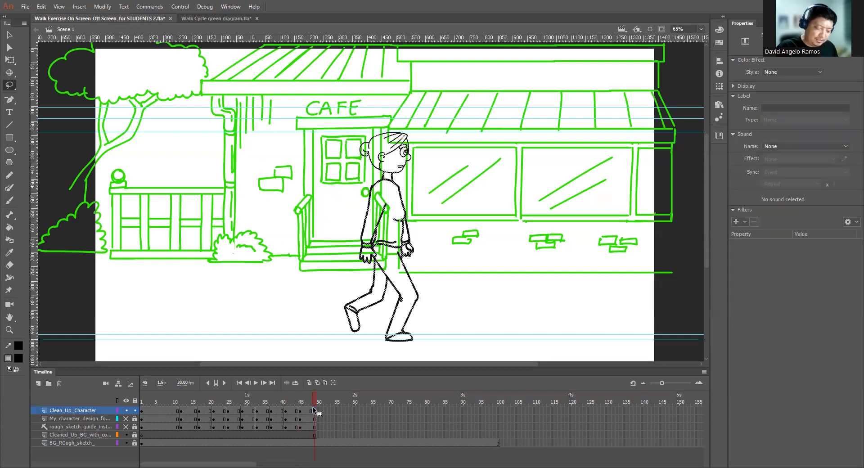
left_click(300, 407)
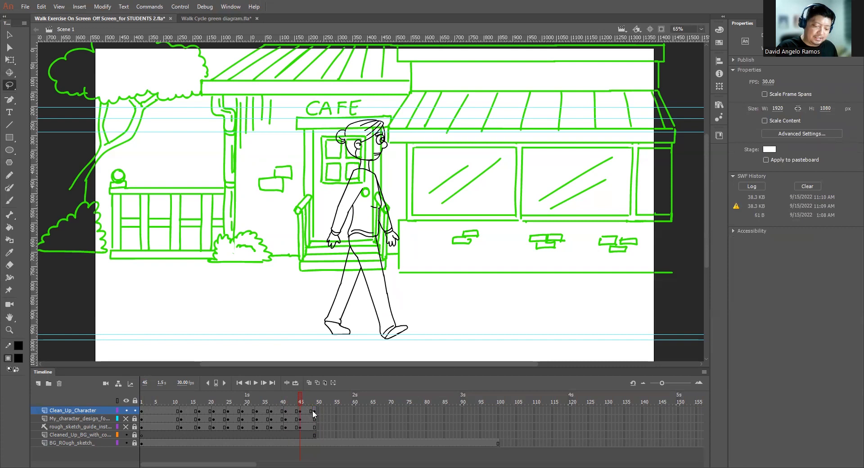
left_click(313, 410)
left_click(304, 411)
left_click(312, 412)
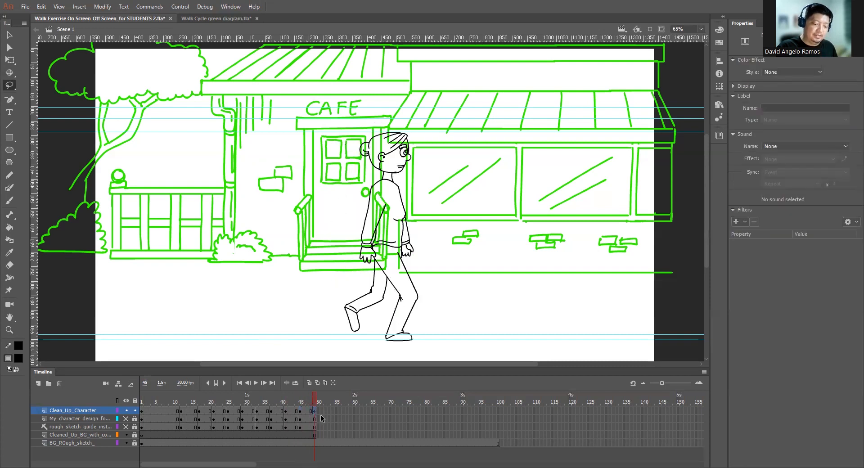
left_click_drag(310, 402, 293, 420)
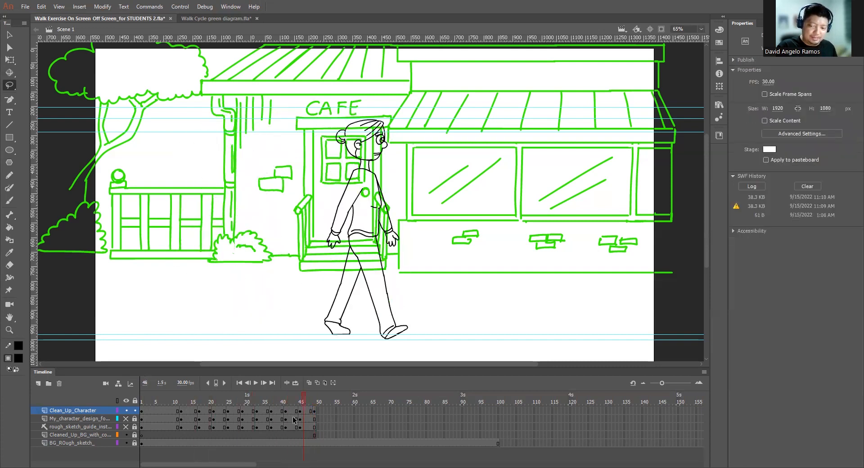
left_click(314, 411)
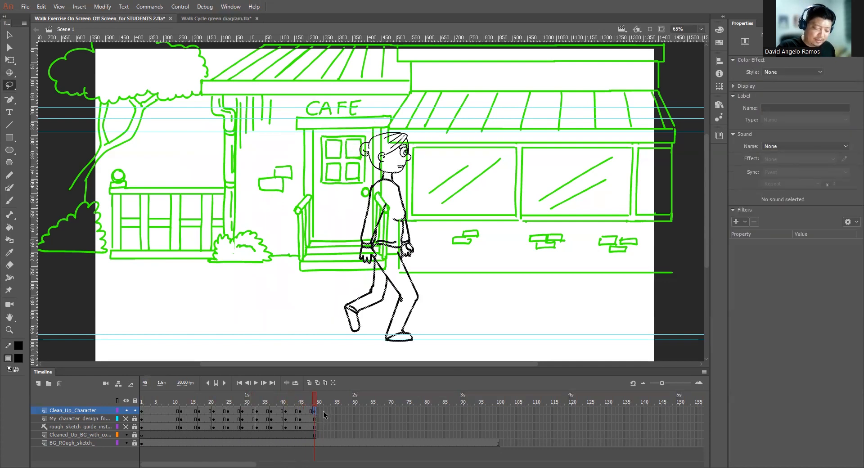
- Insert blank keyframes at frames 53 and 57 on Clean_Up_Character
left_click(325, 411)
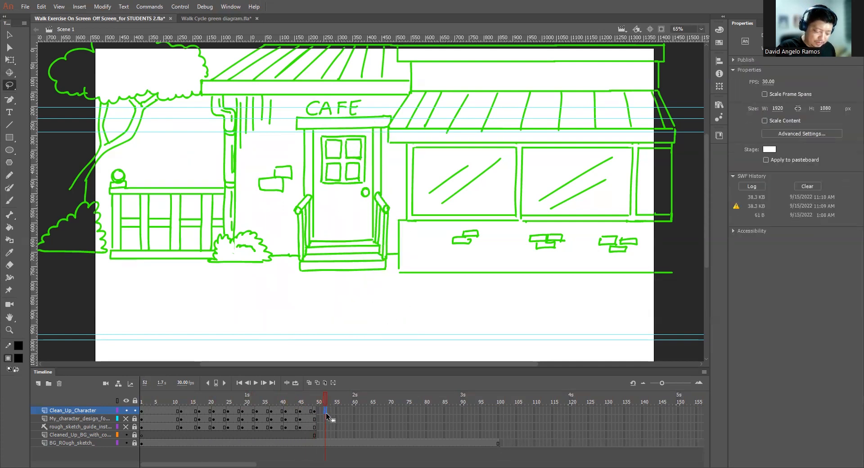
key("F7")
left_click_drag(329, 403, 329, 404)
left_click(333, 411)
left_click(336, 412)
left_click(340, 412)
left_click(346, 413)
left_click(343, 413)
key("F7")
- Copy the lift pose at frame 29 of Clean_Up_Character and paste it in place into the blank keyframe at frame 53
left_click_drag(343, 404, 296, 415)
left_click(314, 412)
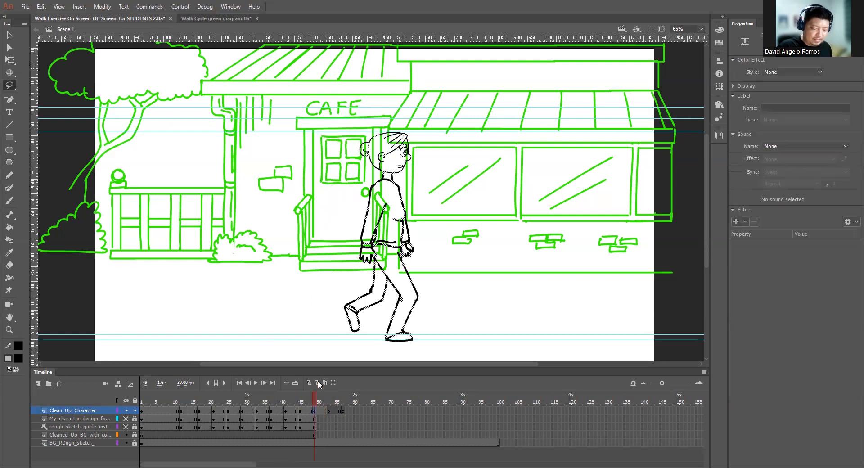
left_click_drag(310, 396, 243, 415)
left_click(315, 308)
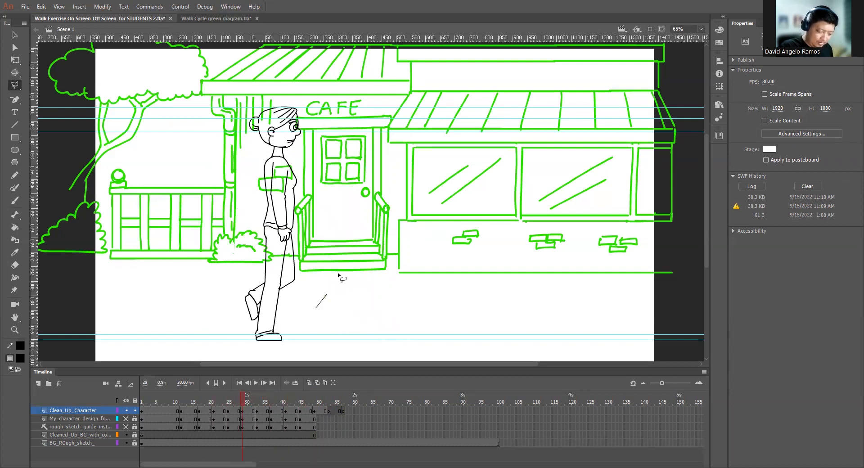
key("l")
key("l")
mouse_move(324, 288)
left_mouse_down()
mouse_move(338, 103)
mouse_move(179, 188)
mouse_move(321, 347)
left_mouse_up()
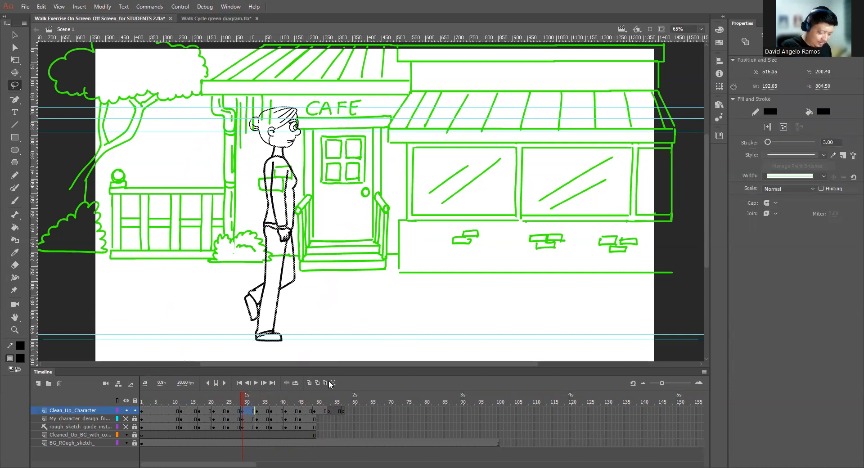
left_click(329, 411)
key("ctrl+shift+v")
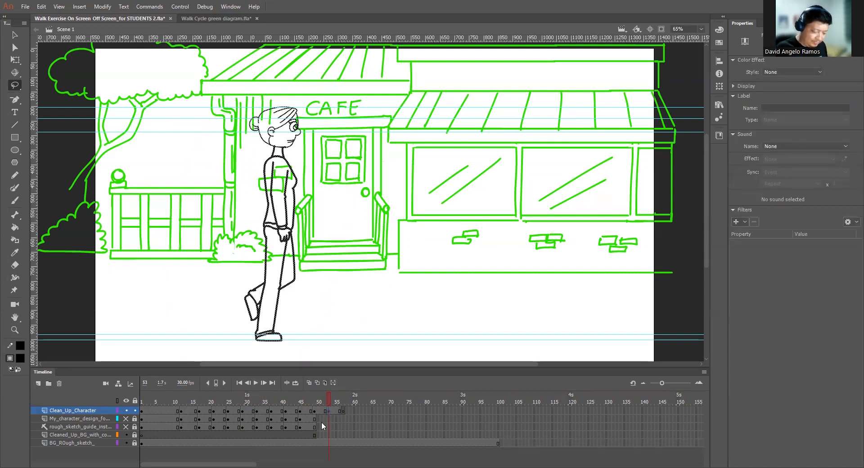
- With onion skinning on, move the lift pose at frame 53 horizontally until its planted foot lines up with the previous squash pose's front foot
left_click(309, 383)
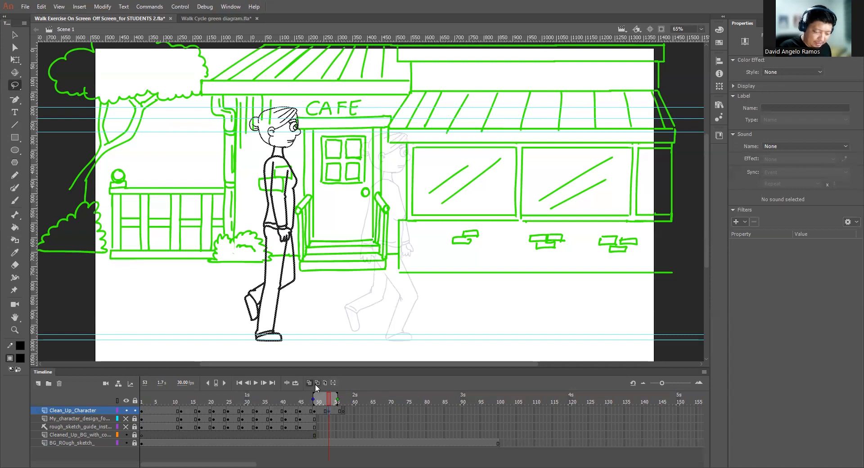
key("shift+Right")
key("shift+Right")
key("shift+Right")
key("shift+Right")
key("shift+Right")
key("shift+Right")
key("shift+Right")
key("shift+Right")
key("shift+Right")
key("shift+Right")
key("shift+Right")
key("shift+Right")
key("shift+Right")
key("shift+Right")
key("shift+Right")
key("shift+Right")
key("shift+Right")
key("shift+Right")
key("shift+Right")
key("shift+Right")
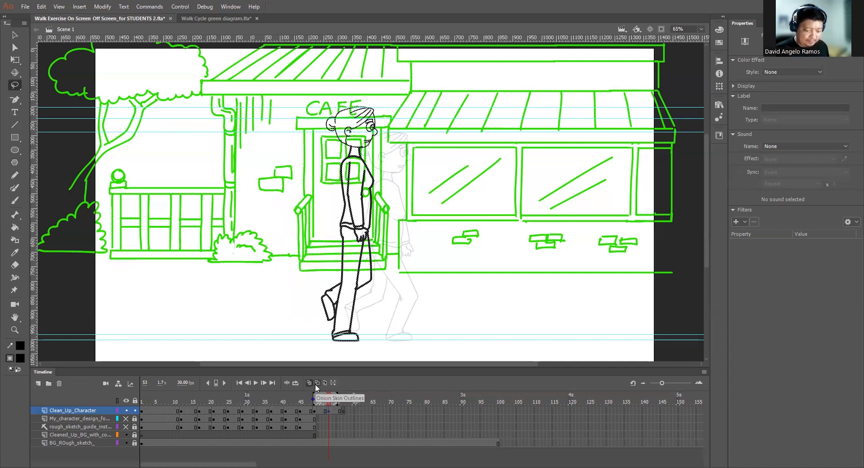
key("shift+Right")
key("shift+Right")
key("shift+Right")
key("shift+Right")
key("shift+Right")
key("shift+Right")
key("shift+Right")
key("shift+Right")
key("shift+Right")
key("shift+Right")
key("shift+Right")
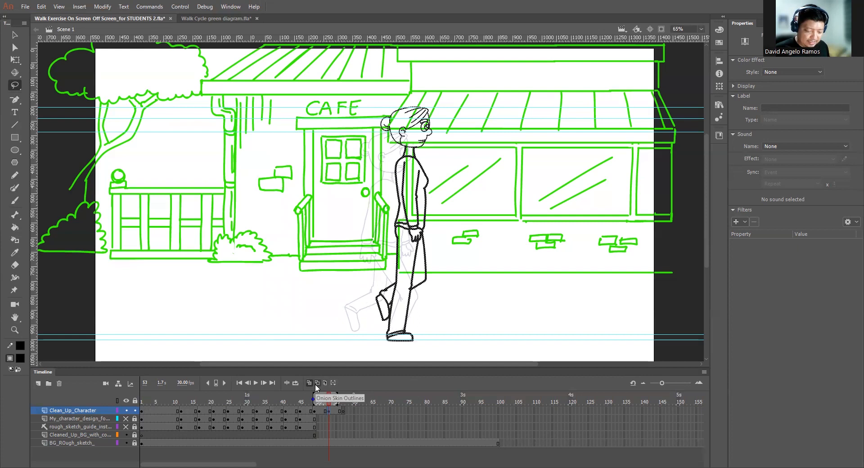
- Check the walk cycle diagram for the next pose, and paste a copy of the stride pose from frame 34 in place at frame 57
left_click(216, 18)
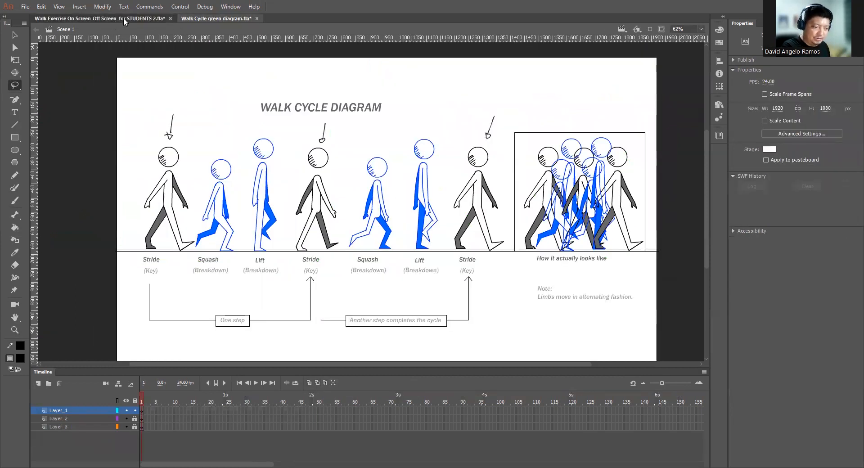
left_click(144, 18)
left_click(309, 383)
mouse_move(329, 402)
left_mouse_down()
mouse_move(335, 408)
mouse_move(241, 423)
mouse_move(337, 420)
mouse_move(334, 405)
mouse_move(317, 407)
mouse_move(344, 410)
mouse_move(227, 411)
mouse_move(263, 414)
left_mouse_up()
left_click(345, 411)
key("l")
left_click(355, 313)
key("l")
mouse_move(354, 293)
left_mouse_down()
mouse_move(223, 116)
mouse_move(378, 176)
mouse_move(353, 292)
left_mouse_up()
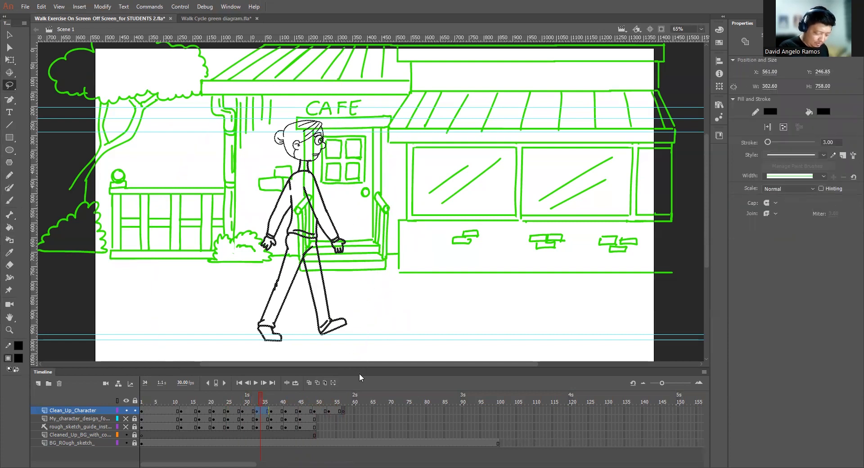
left_click(343, 411)
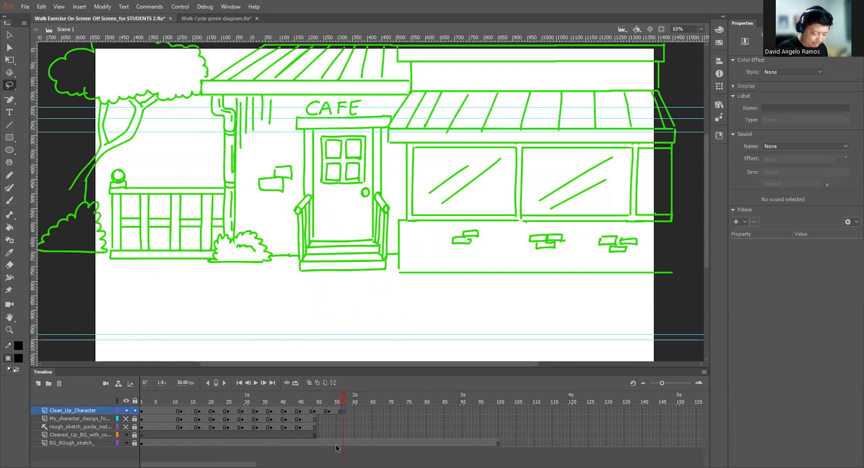
key("ctrl+shift+v")
- With onion skinning on, move the stride pose at frame 57 horizontally until its back foot lines up with the lift pose's planted foot
left_click(309, 382)
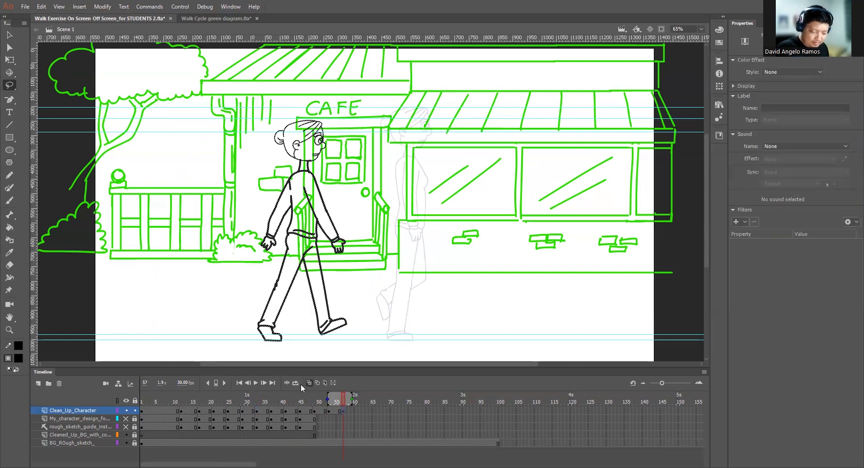
key("shift+Right")
key("shift+Right")
key("shift+Right")
key("shift+Right")
key("shift+Right")
key("shift+Right")
key("shift+Right")
key("shift+Right")
key("shift+Right")
key("shift+Right")
key("shift+Right")
key("shift+Right")
key("shift+Right")
key("shift+Right")
key("shift+Right")
key("shift+Right")
key("shift+Right")
key("shift+Right")
key("shift+Right")
key("shift+Right")
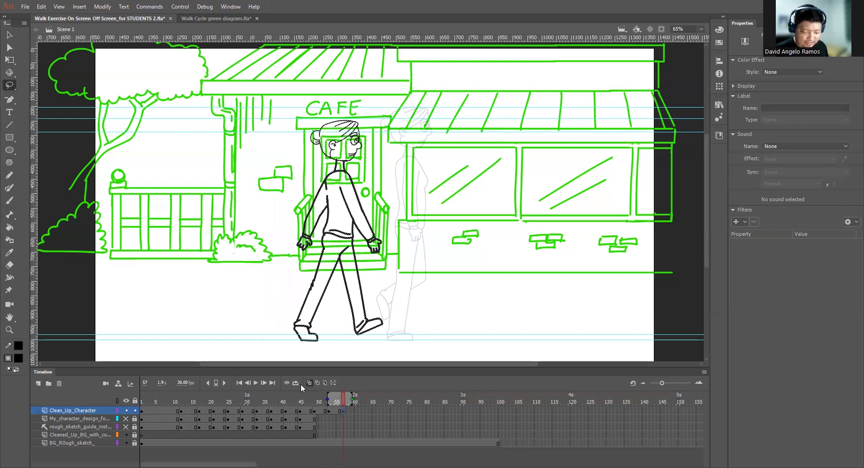
key("shift+Right")
key("shift+Right")
key("shift+Right")
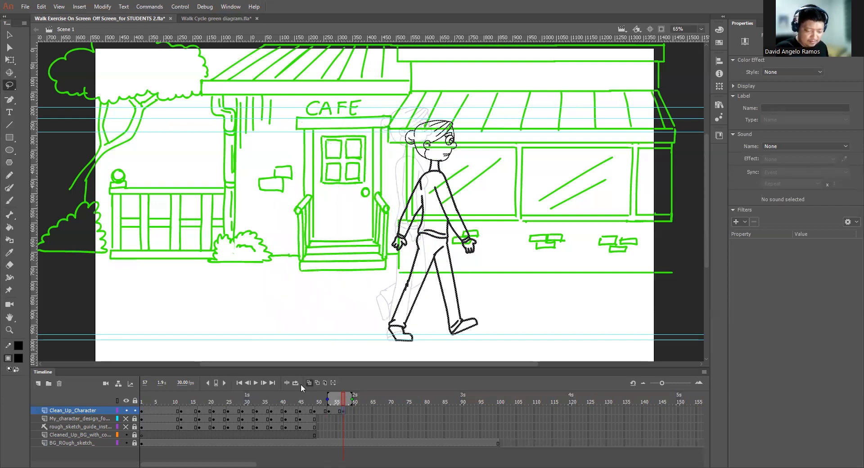
- Insert a blank keyframe at frame 61 of Clean_Up_Character and paste a copy of the squash pose from frame 40 in place there
left_click(356, 411)
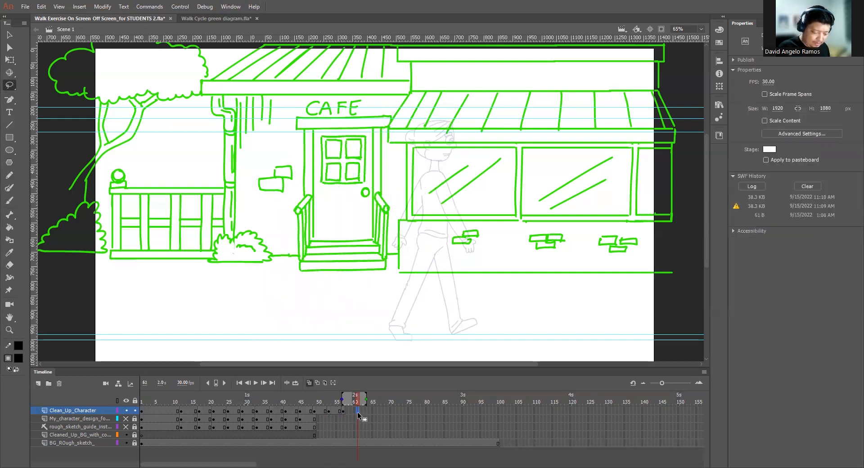
key("F7")
left_click(309, 382)
left_click_drag(361, 403, 282, 411)
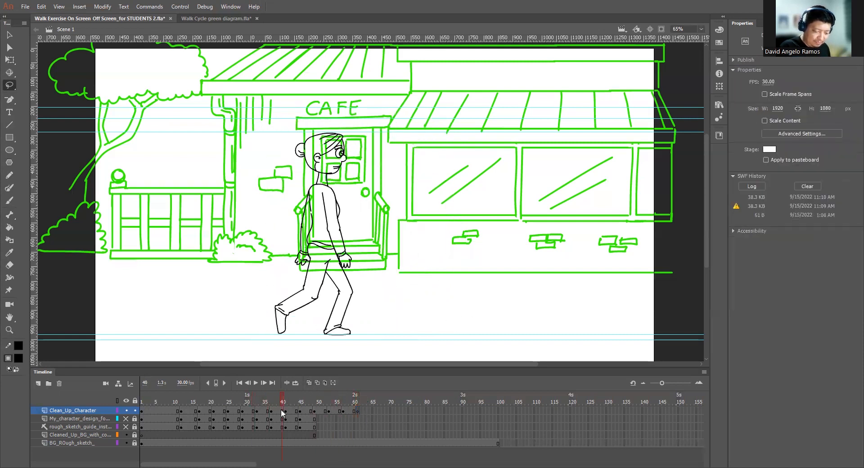
mouse_move(375, 316)
left_mouse_down()
mouse_move(382, 101)
mouse_move(393, 294)
left_mouse_up()
left_click(359, 411)
left_click_drag(359, 418, 180, 415)
left_click_drag(336, 414, 358, 414)
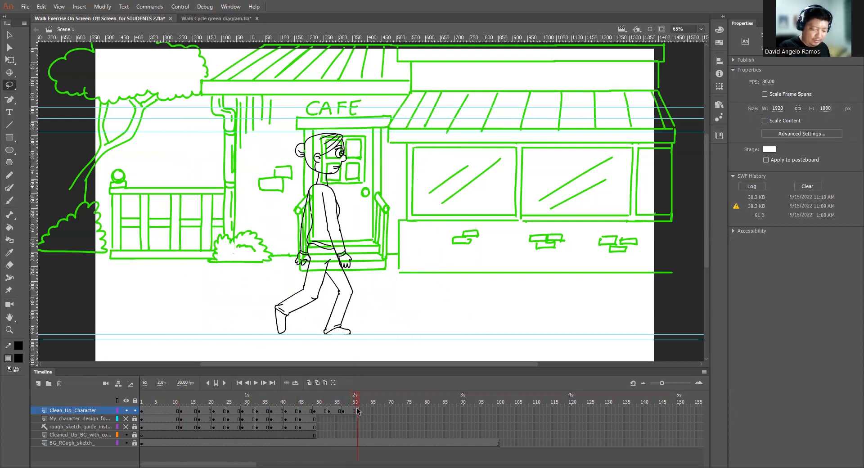
- With onion skinning on, move the squash pose at frame 61 horizontally to about X 1059, aligning its front foot with the previous stride's front foot
left_click(309, 382)
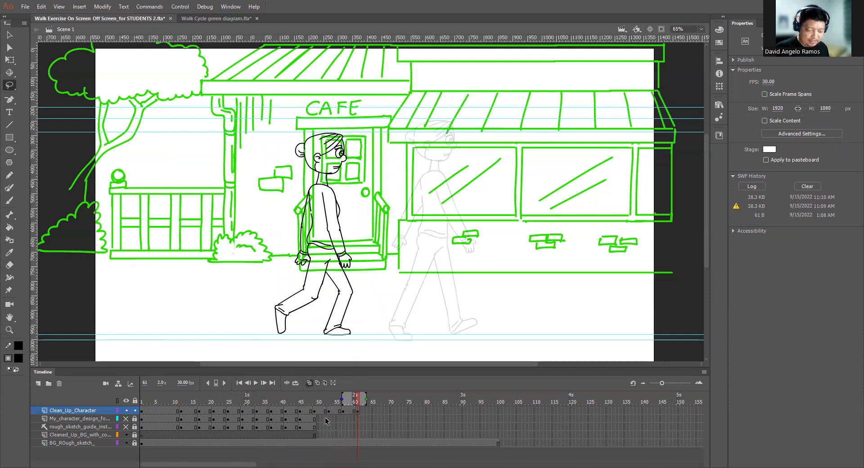
key("ctrl+a")
key("shift+Right")
key("shift+Right")
key("shift+Right")
key("shift+Right")
key("shift+Right")
key("shift+Right")
key("shift+Right")
key("shift+Right")
key("shift+Right")
key("shift+Right")
key("shift+Right")
key("shift+Right")
key("shift+Right")
key("shift+Right")
key("shift+Right")
key("shift+Right")
key("shift+Right")
key("shift+Right")
key("shift+Right")
key("shift+Right")
key("shift+Right")
key("shift+Right")
key("shift+Right")
key("shift+Right")
key("shift+Right")
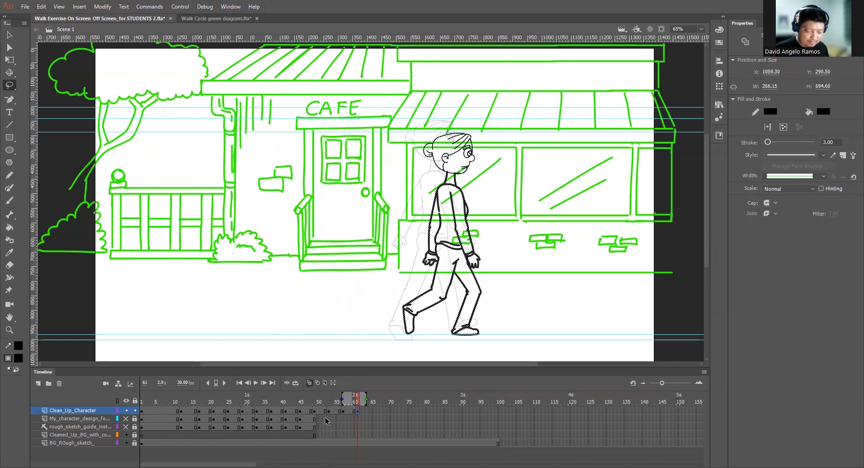
- Return to the start of the timeline and play back the extended walk to review the new poses
left_click_drag(355, 399, 229, 401)
left_click_drag(166, 421, 127, 444)
key("Return")
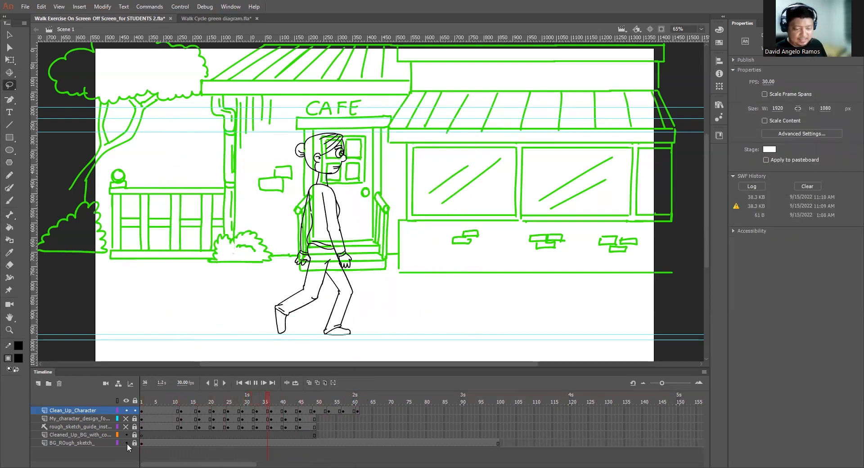
key("Return")
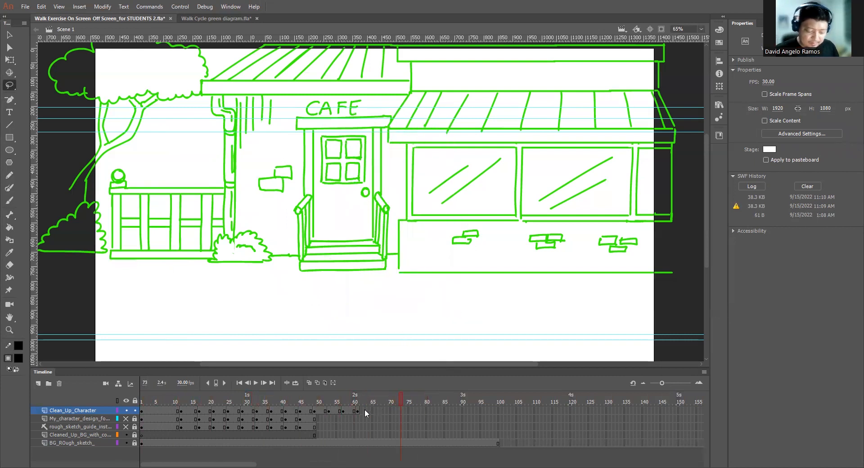
left_click_drag(365, 409, 175, 426)
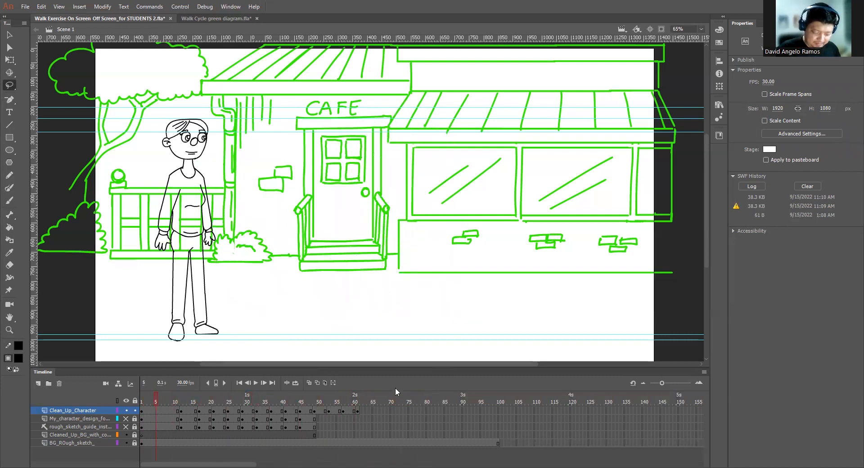
key("Return")
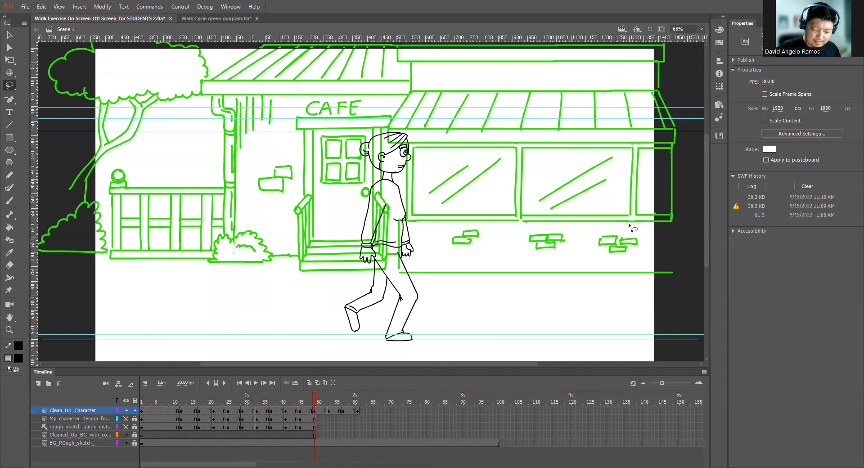
- Play back and scrub through the extended walk up to frame 61 to review the motion
left_click_drag(317, 401, 240, 425)
key("Return")
key("Return")
left_click_drag(322, 403, 155, 425)
key("Return")
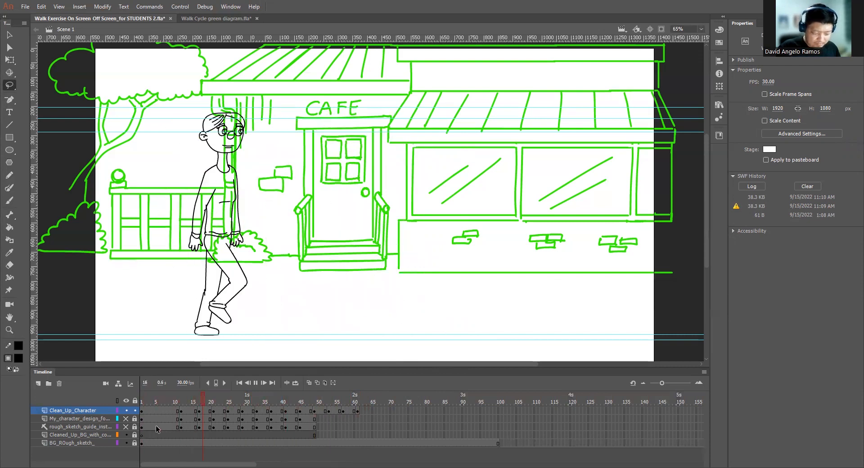
left_click_drag(332, 412, 360, 399)
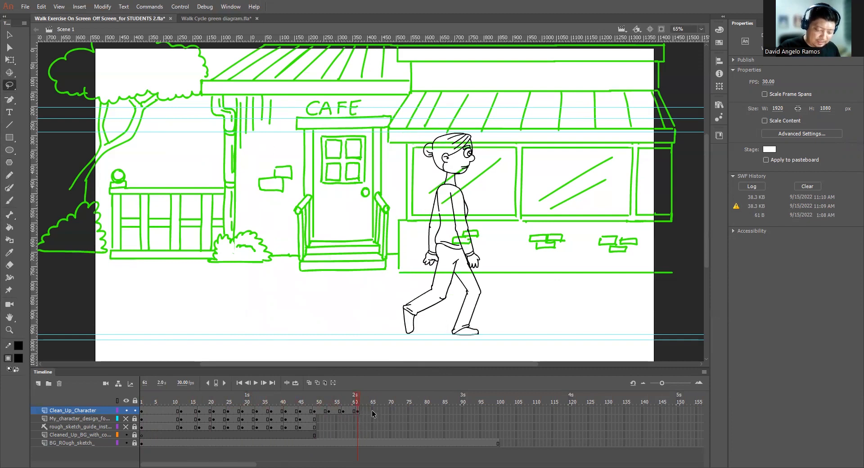
- Insert a blank keyframe at frame 65 of Clean_Up_Character and paste a copy of the passing pose from frame 41 in place there
left_click(373, 411)
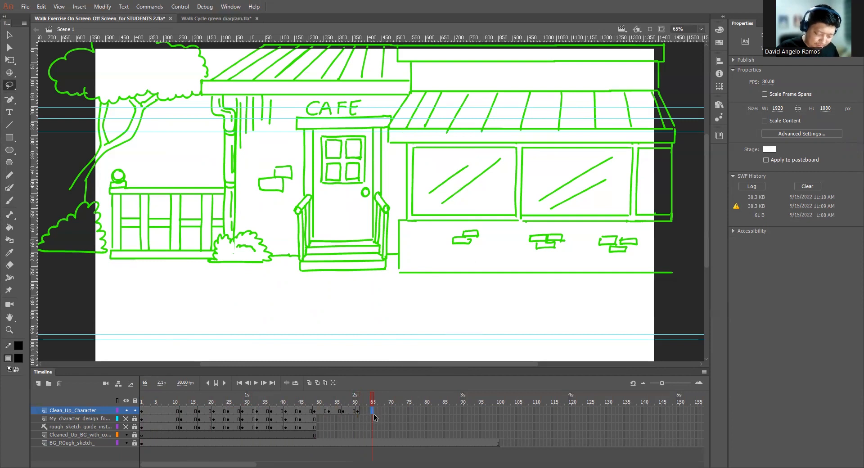
key("F7")
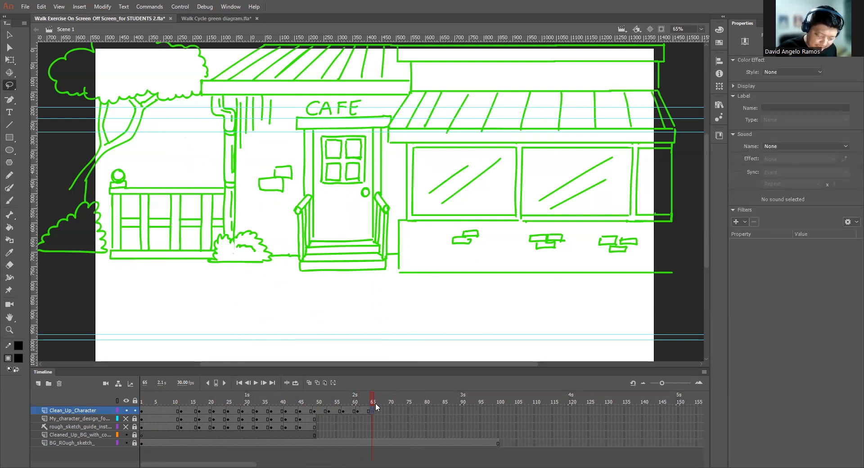
left_click_drag(372, 399, 361, 404)
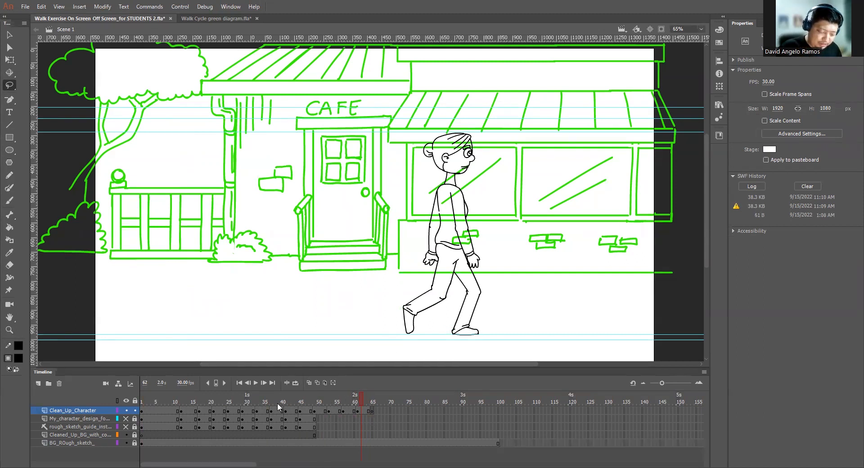
left_click_drag(260, 398, 292, 398)
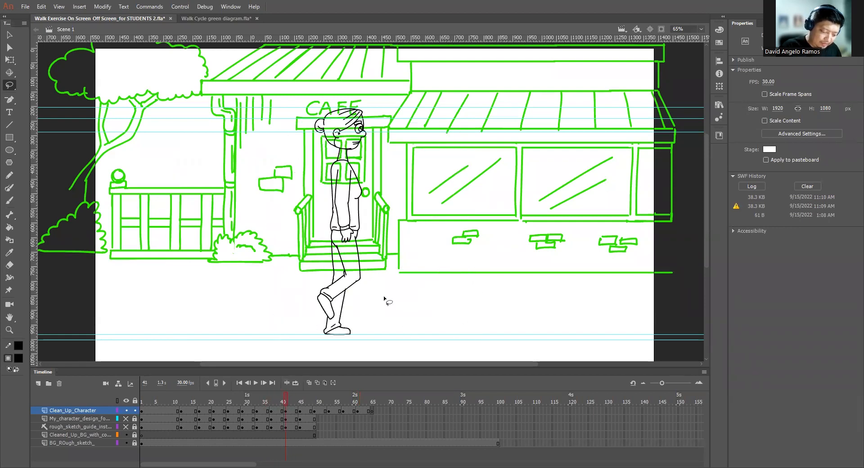
mouse_move(373, 320)
left_mouse_down()
mouse_move(415, 104)
mouse_move(294, 395)
mouse_move(377, 356)
left_mouse_up()
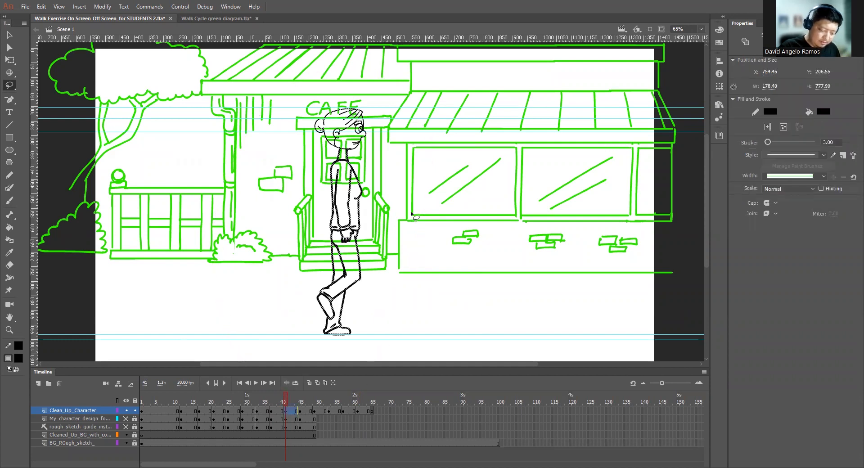
left_click(373, 411)
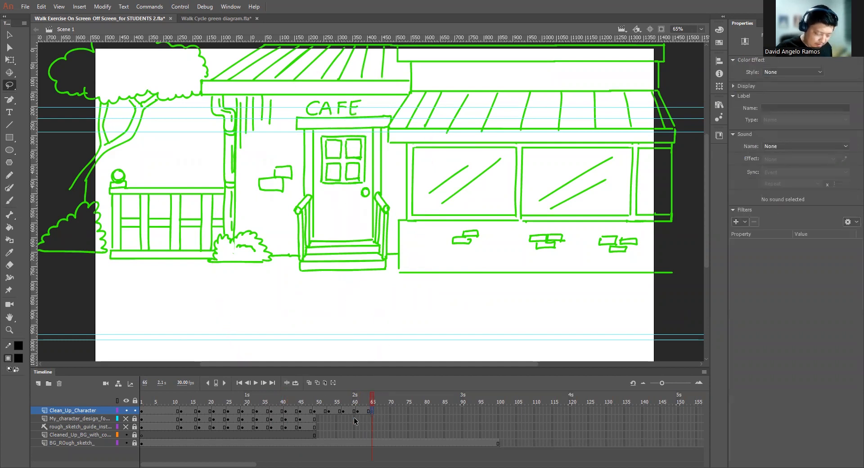
key("ctrl+shift+v")
- With onion skinning on, move the passing pose at frame 65 horizontally until its planted foot matches the squash pose's front foot, then check the motion without onion skin
left_click(310, 382)
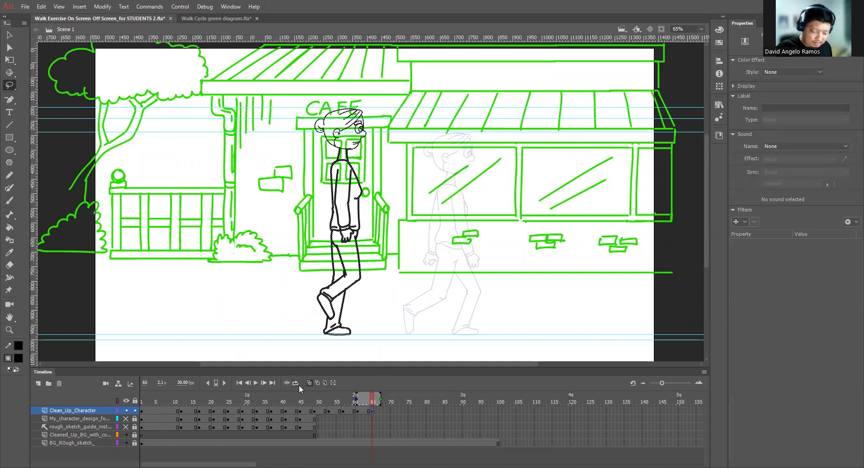
key("shift+Right")
key("shift+Right")
key("shift+Right")
key("shift+Right")
key("shift+Right")
key("shift+Right")
key("shift+Right")
key("shift+Right")
key("shift+Right")
key("shift+Right")
key("shift+Right")
key("shift+Right")
key("shift+Right")
key("shift+Right")
key("shift+Right")
key("shift+Right")
key("shift+Right")
key("shift+Right")
key("shift+Right")
key("shift+Right")
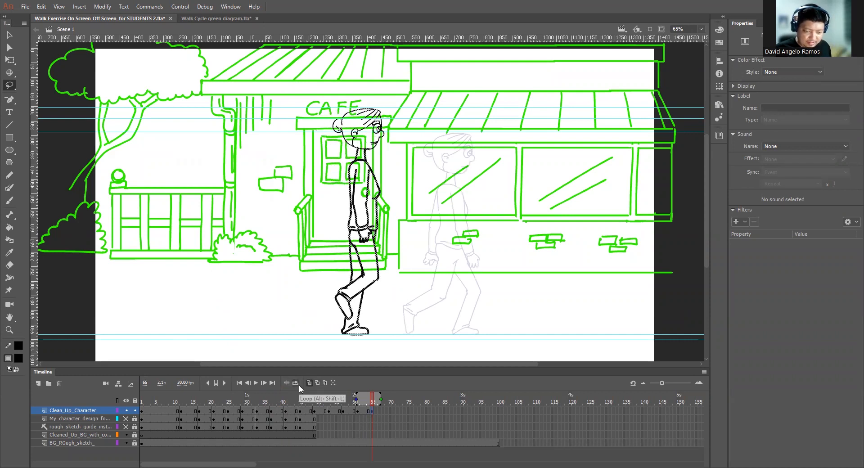
key("shift+Right")
key("shift+Right")
key("shift+Right")
key("shift+Right")
key("shift+Right")
key("shift+Right")
key("shift+Right")
key("shift+Right")
key("shift+Right")
key("shift+Right")
key("shift+Right")
key("shift+Right")
key("shift+Right")
key("shift+Right")
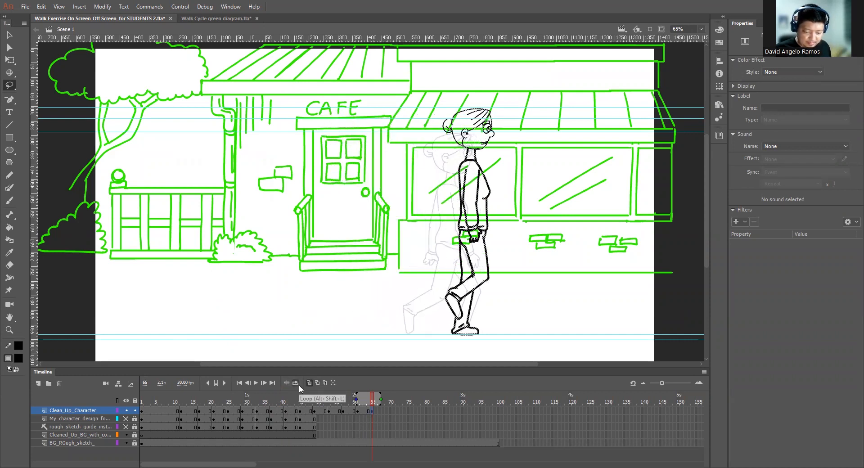
left_click(534, 313)
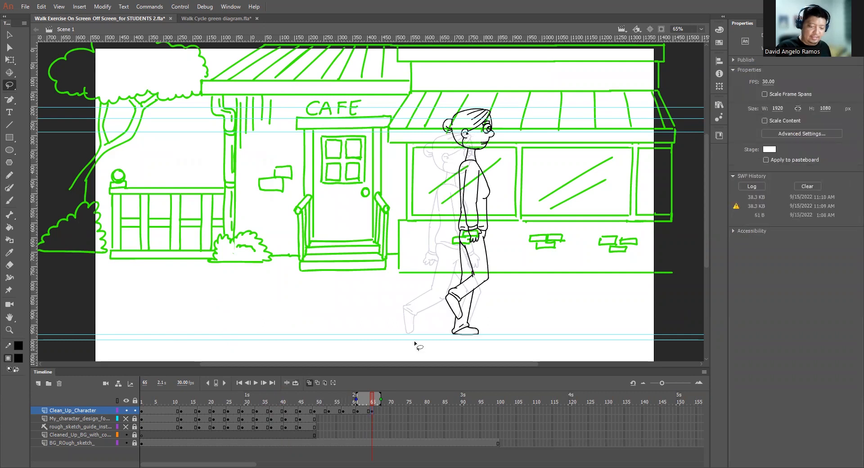
left_click(308, 384)
left_click_drag(370, 403, 361, 431)
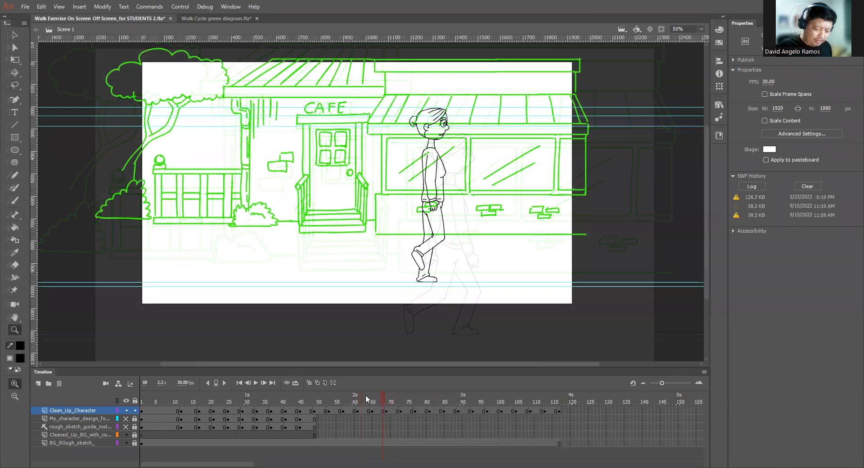
- Play back the full walk and scrub to frame 117 to review the character's exit from the stage
left_click(171, 402)
key("space")
left_click_drag(615, 232, 601, 258)
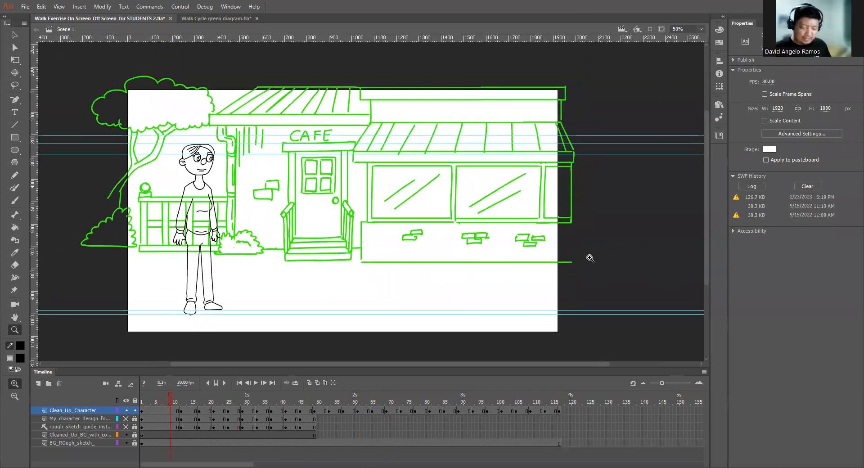
key("Return")
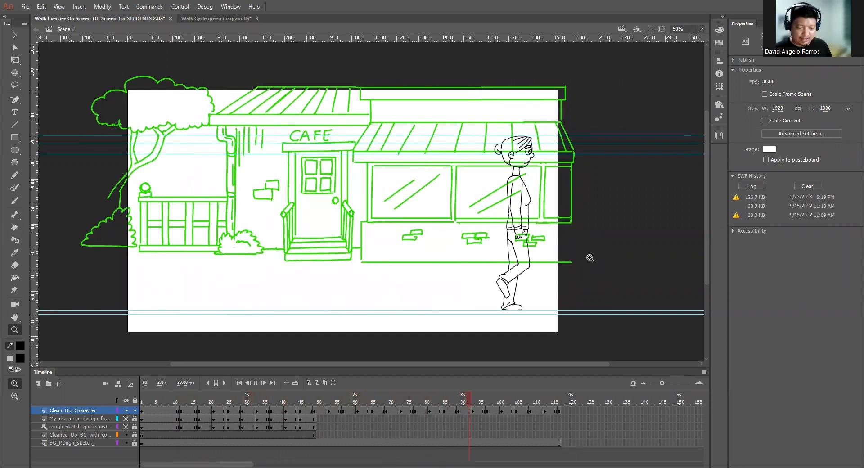
key("Return")
left_click_drag(508, 402, 559, 404)
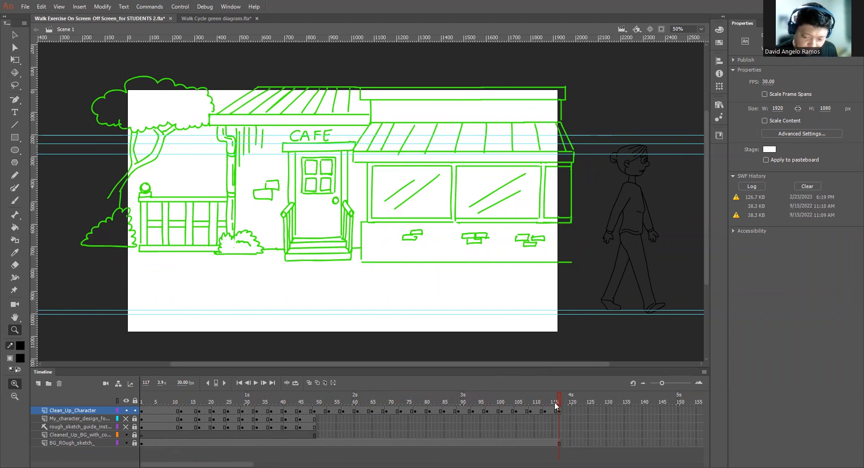
- Extend the BG_ROugh_sketch_ layer and the final pose of Clean_Up_Character to frame 130
left_click(607, 442)
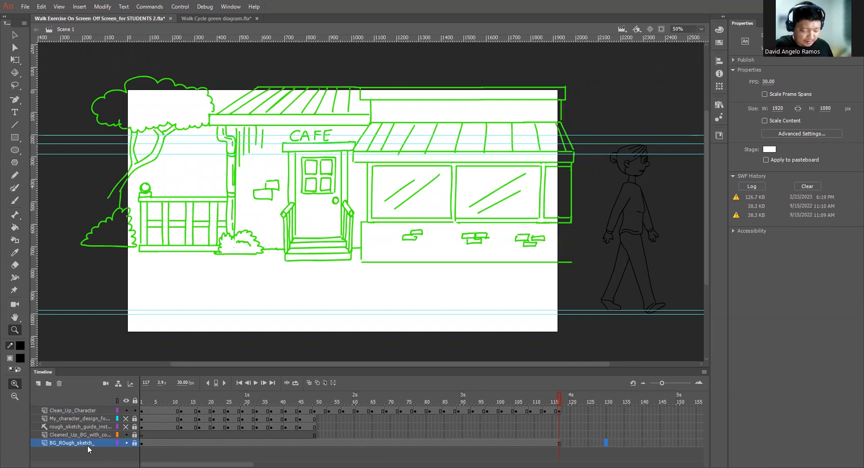
left_click(617, 444)
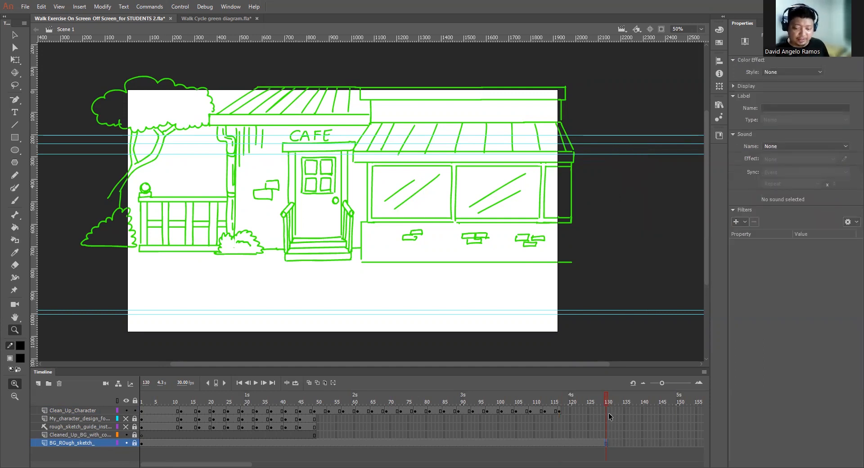
left_click_drag(602, 399, 559, 409)
left_click(560, 413)
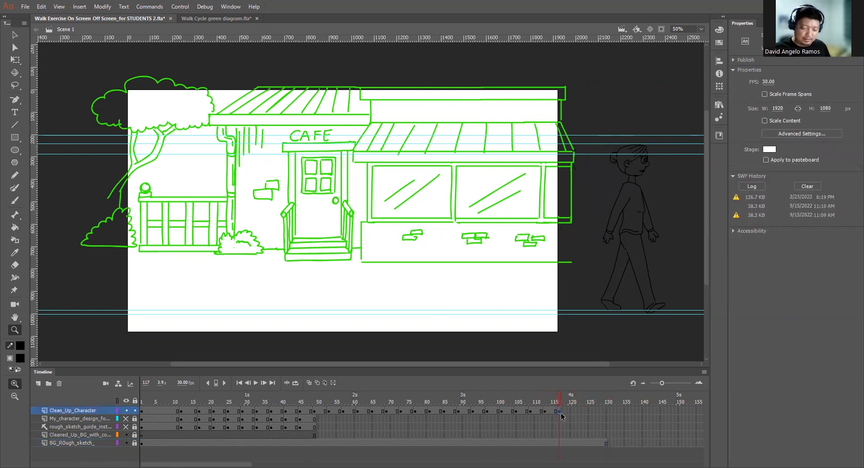
left_click(560, 412)
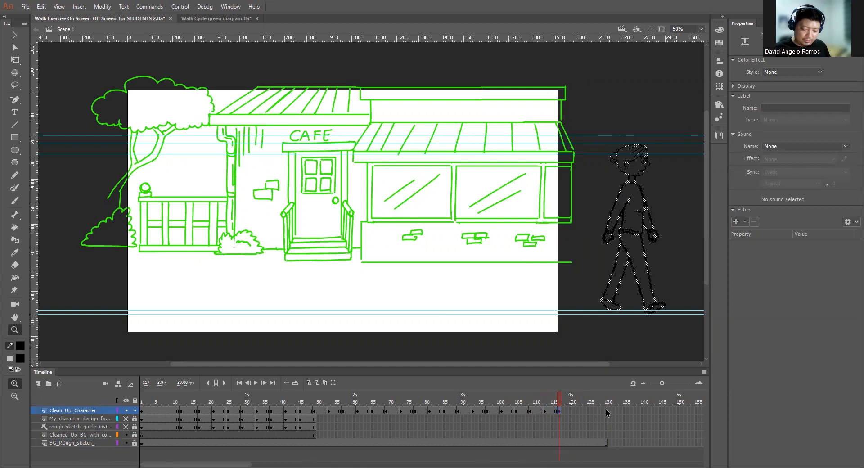
left_click(606, 411)
key("F5")
left_click_drag(606, 401, 577, 425)
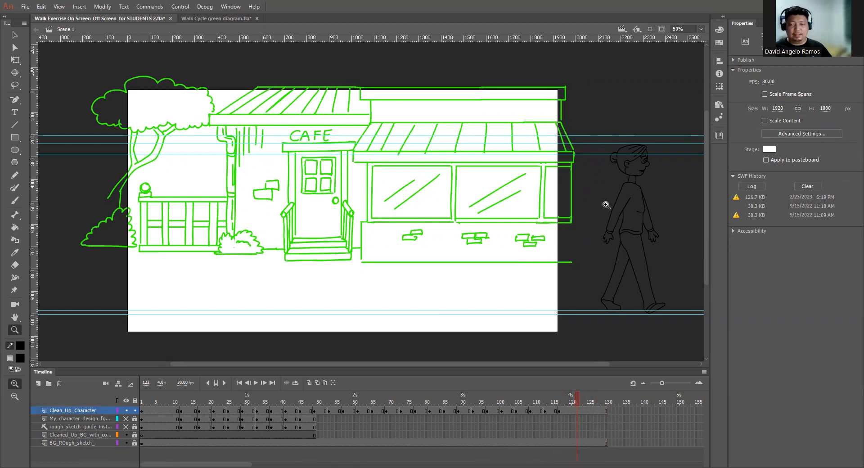
- Play back the whole walk repeatedly from the first frame to review its timing across the café background
left_click_drag(584, 407, 92, 456)
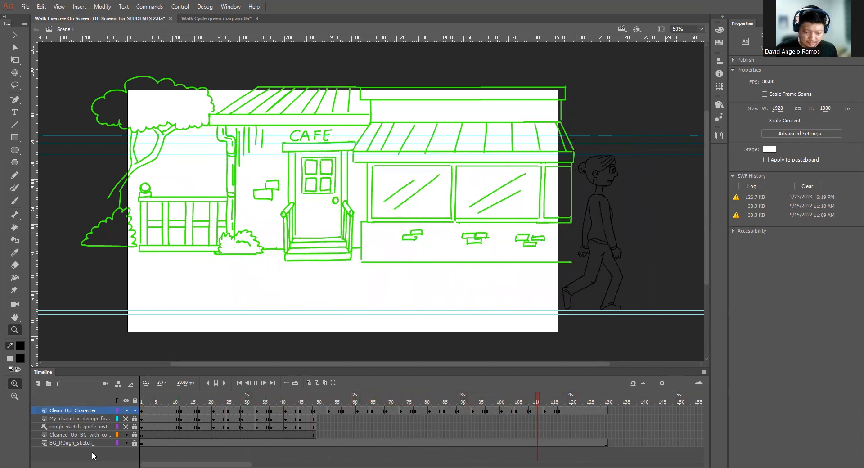
key("Return")
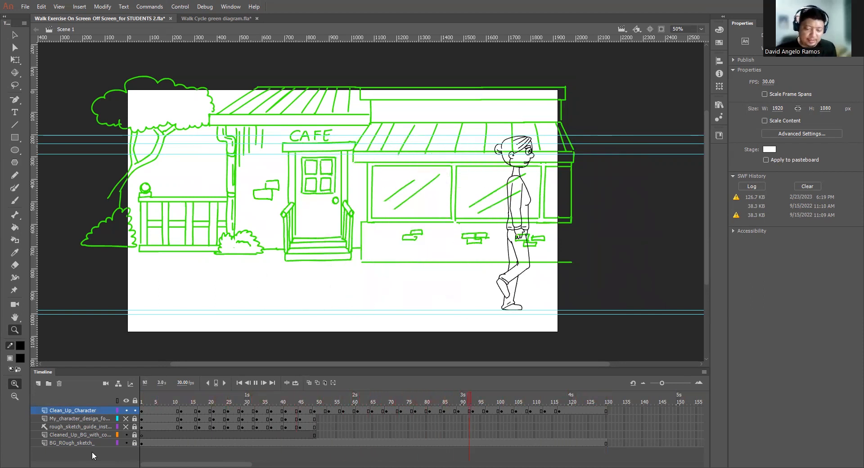
key("Return")
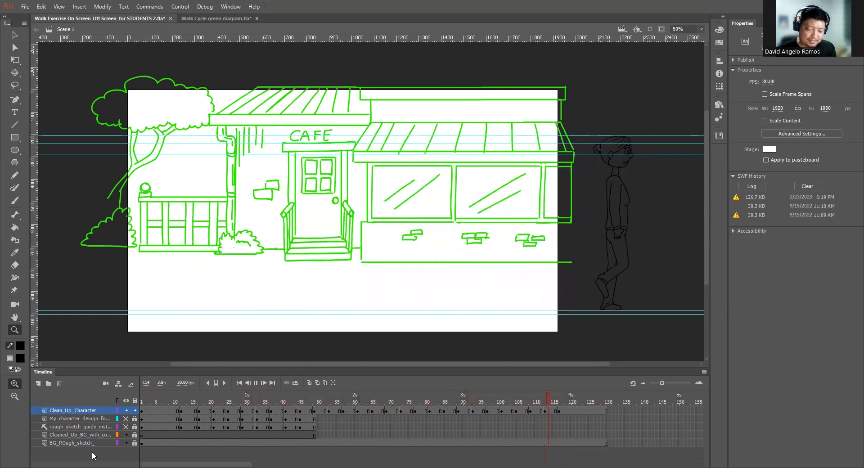
key("Return")
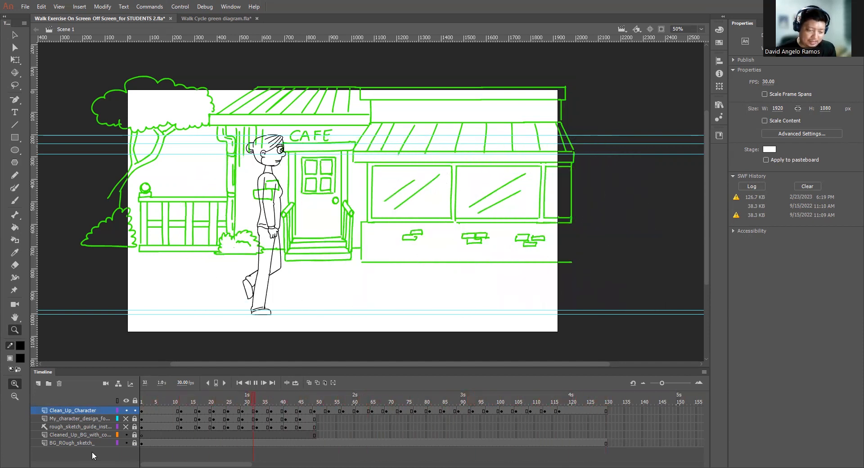
left_click_drag(501, 404, 192, 428)
key("Return")
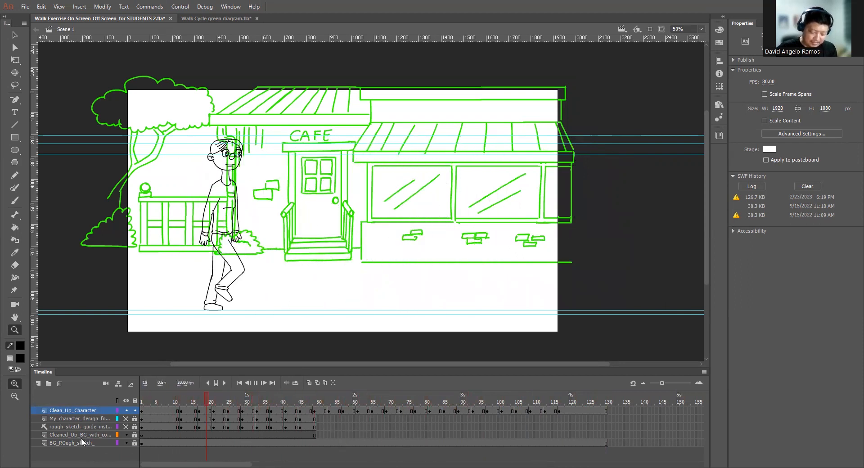
key("Return")
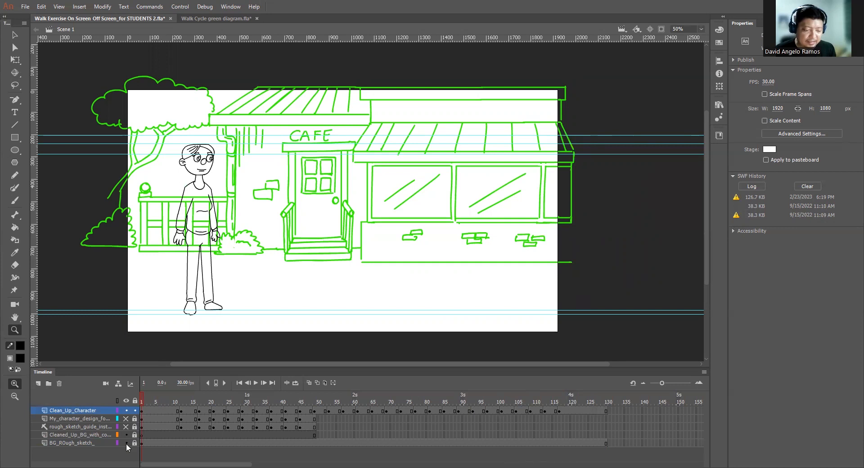
key("Return")
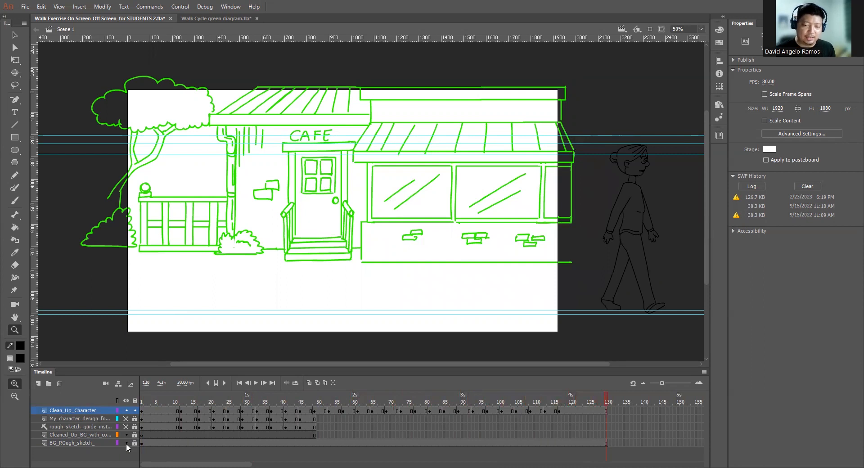
- Clip the content outside the stage, then play back the walk and scrub to about frame 89 to check the visible framing
left_click(661, 30)
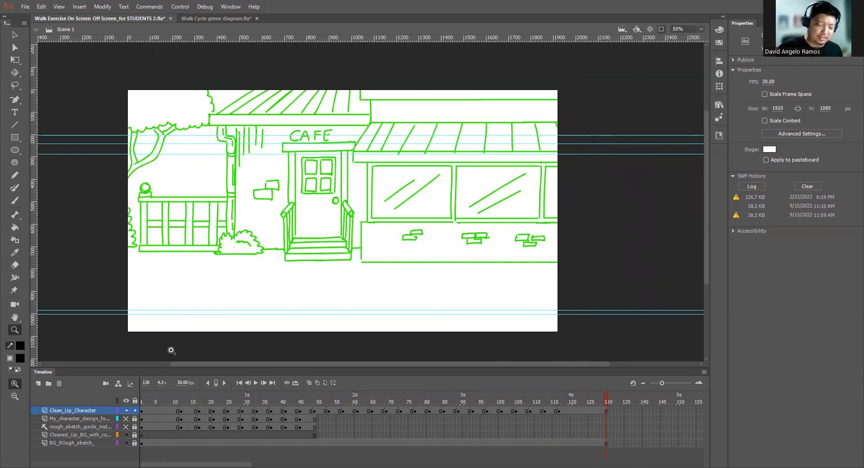
left_click_drag(543, 401, 123, 444)
key("Return")
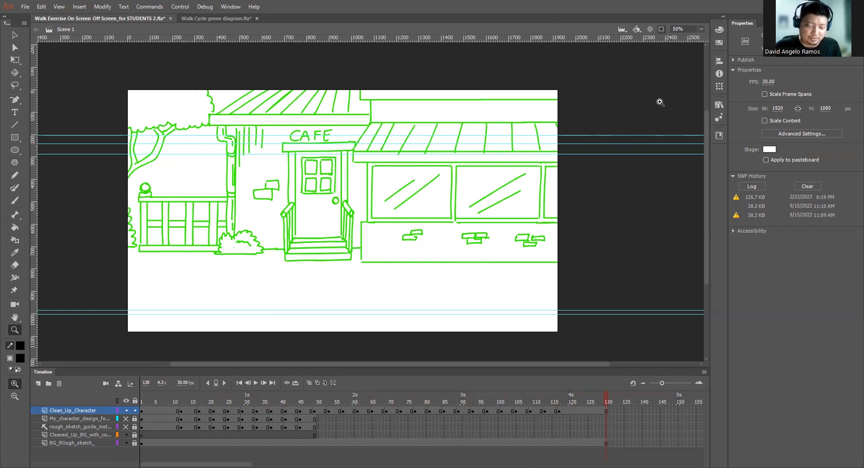
mouse_move(462, 401)
left_mouse_down()
mouse_move(302, 396)
mouse_move(457, 410)
left_mouse_up()
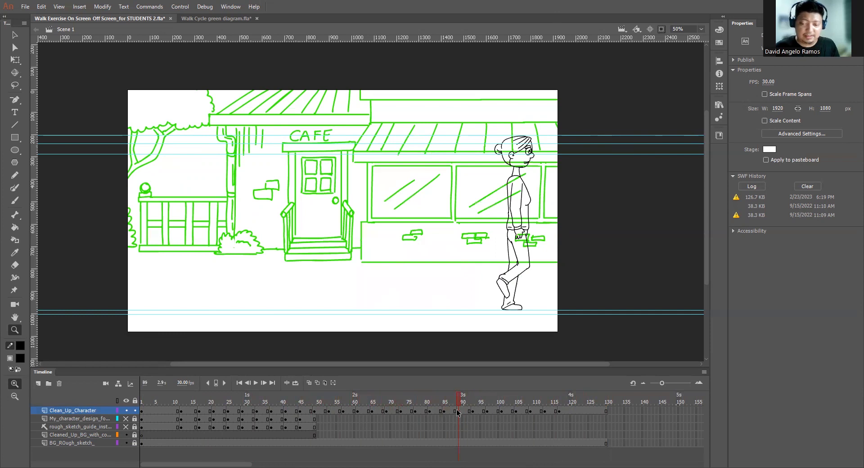